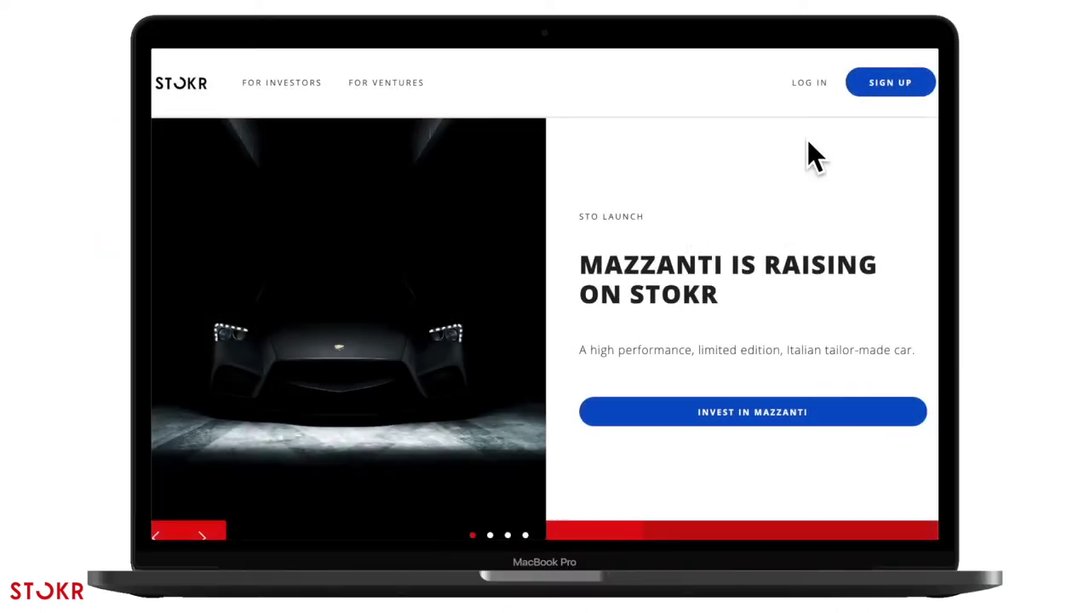
Fill the sign-up form with an email, username and password, and tick the news and privacy boxes
{"action": "left_click", "coordinate": [875, 78]}
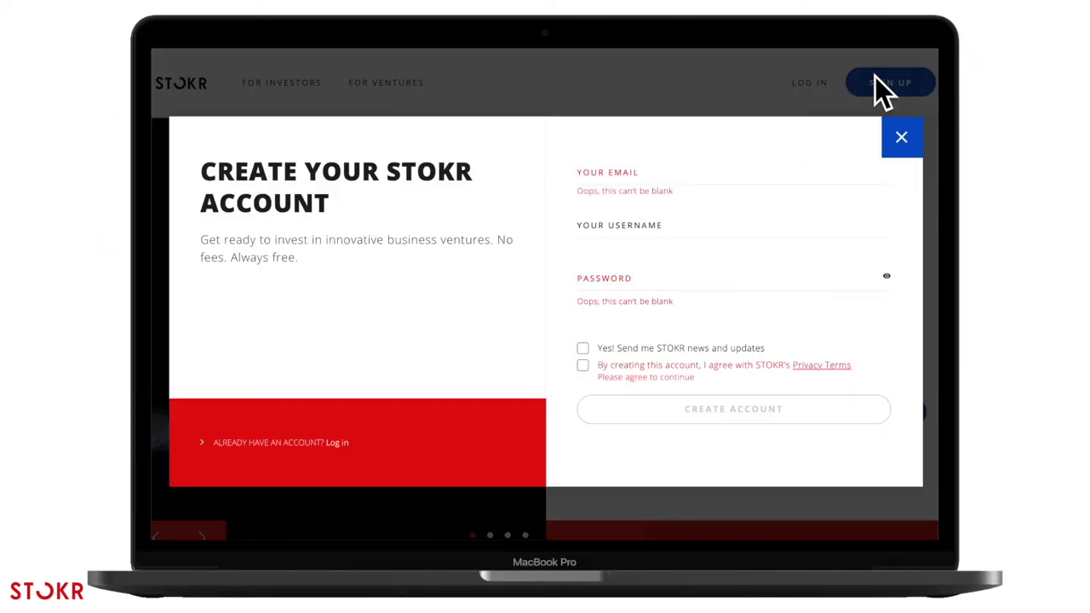
{"action": "left_click", "coordinate": [652, 179]}
{"action": "key", "text": "Tab"}
{"action": "type", "text": "emmastokr"}
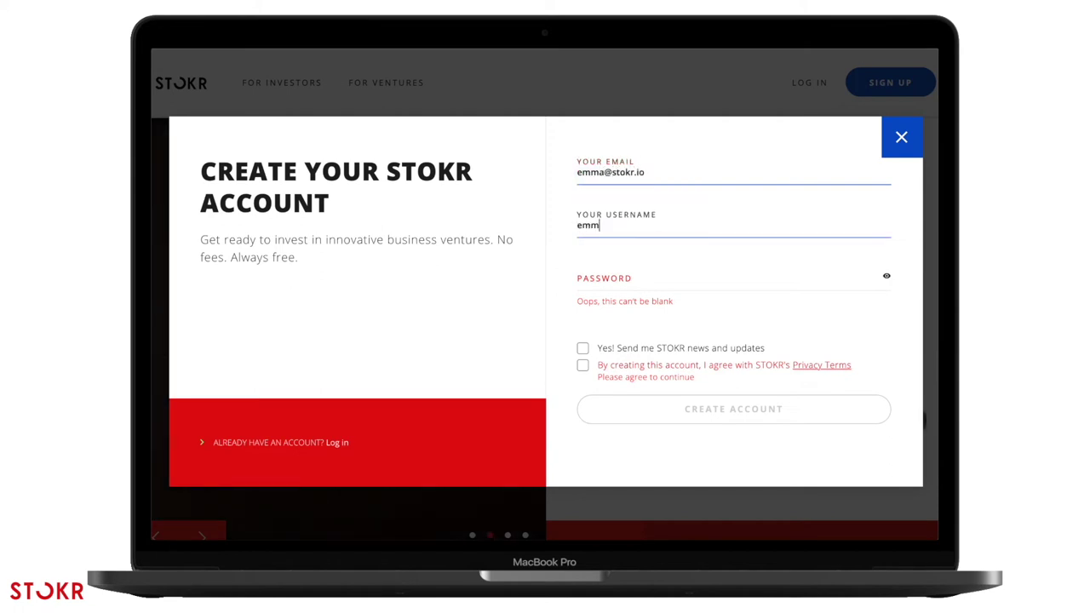
{"action": "key", "text": "Tab"}
{"action": "type", "text": "••••••••••••"}
{"action": "left_click", "coordinate": [583, 349]}
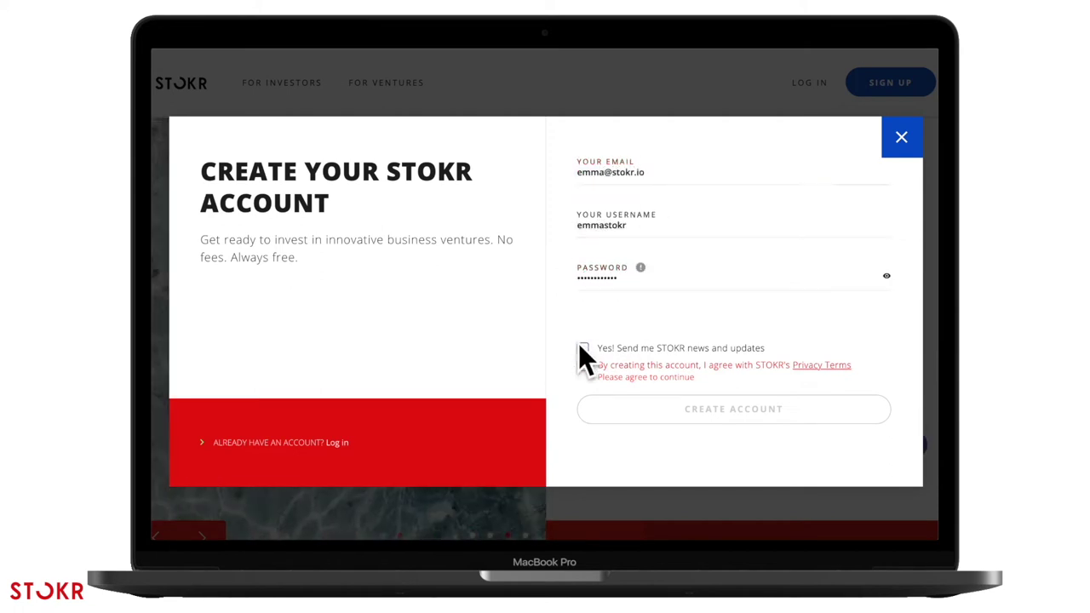
{"action": "left_click", "coordinate": [583, 365]}
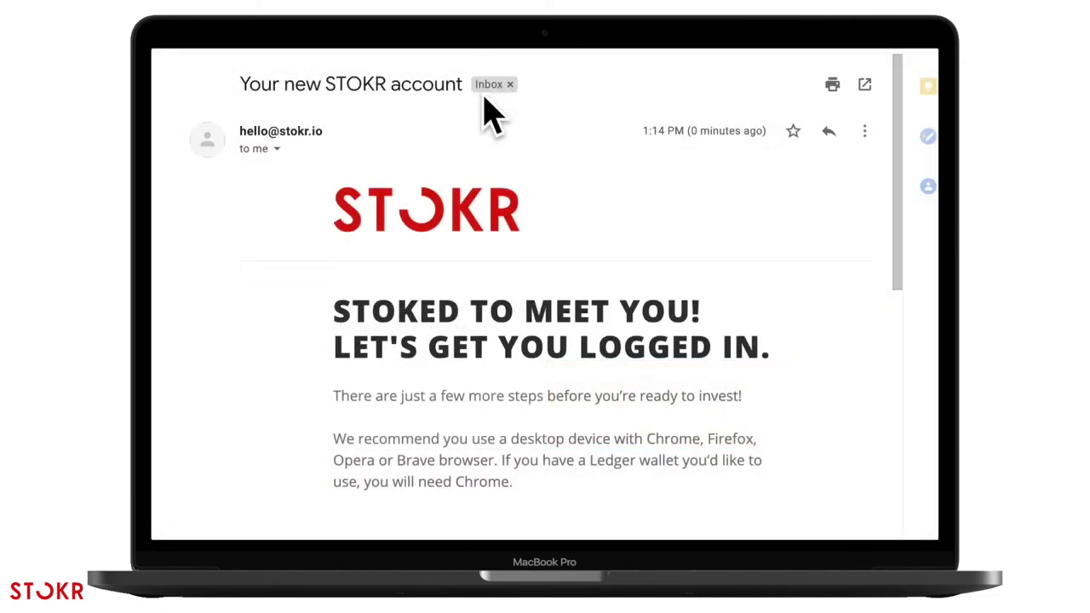
Confirm the email address from the STOKR welcome message
{"action": "scroll", "coordinate": [491, 347], "scroll_direction": "down", "scroll_amount": 3}
{"action": "scroll", "coordinate": [491, 346], "scroll_direction": "down", "scroll_amount": 2}
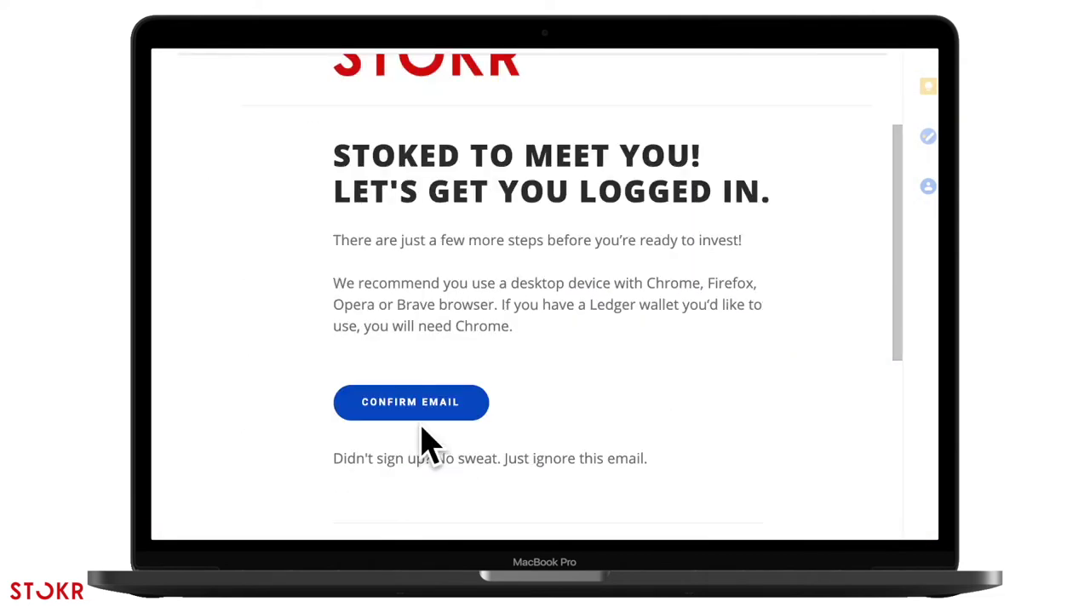
{"action": "left_click", "coordinate": [428, 409]}
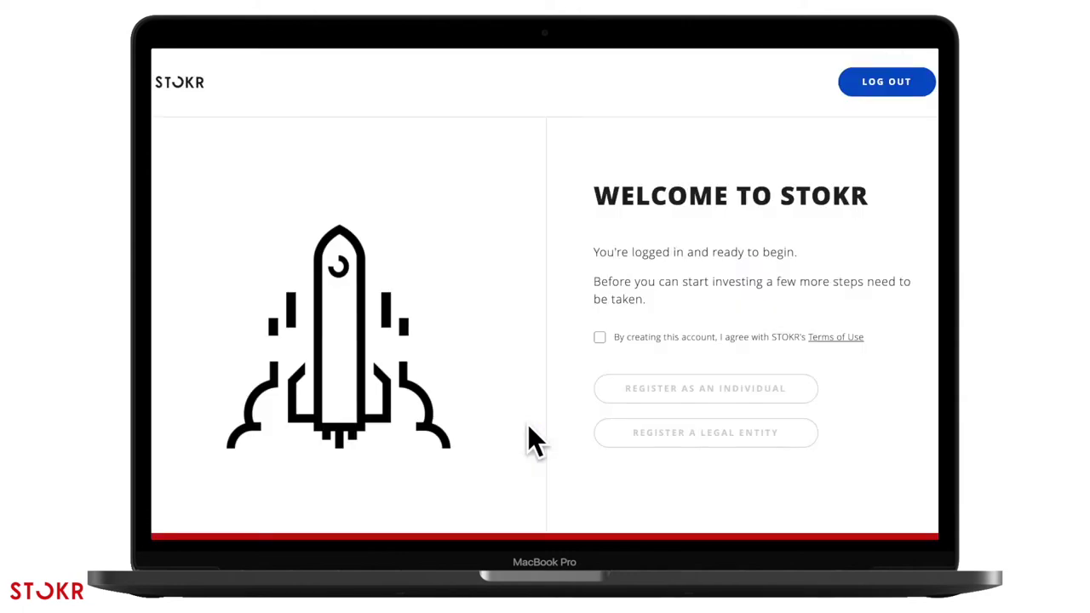
Accept the Terms of Use and register as an individual residing in Luxembourg
{"action": "left_click", "coordinate": [599, 337]}
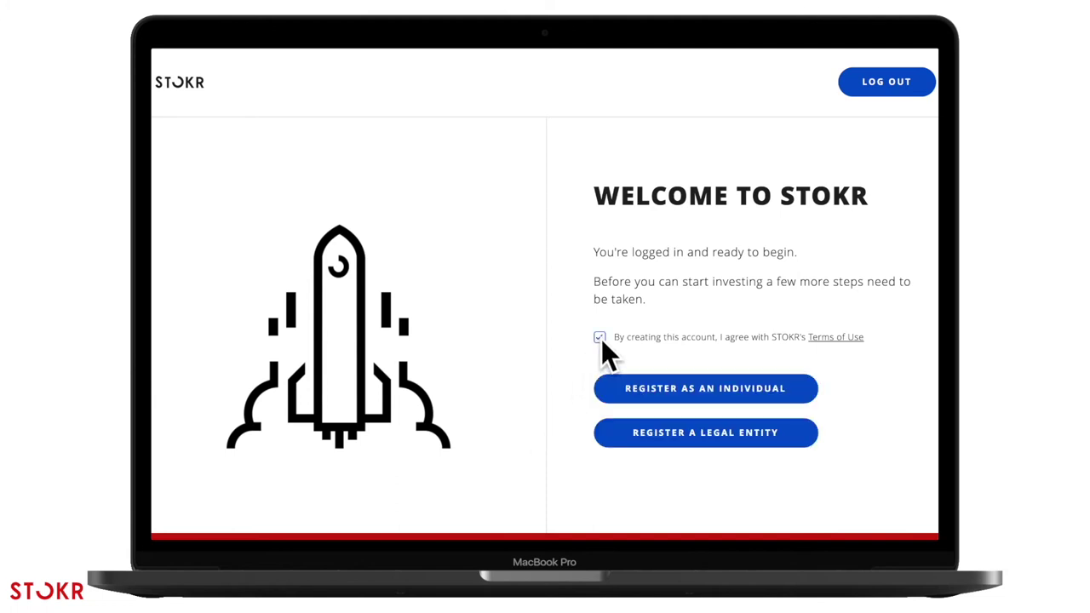
{"action": "left_click", "coordinate": [620, 386]}
{"action": "left_click", "coordinate": [634, 374]}
{"action": "type", "text": "lux"}
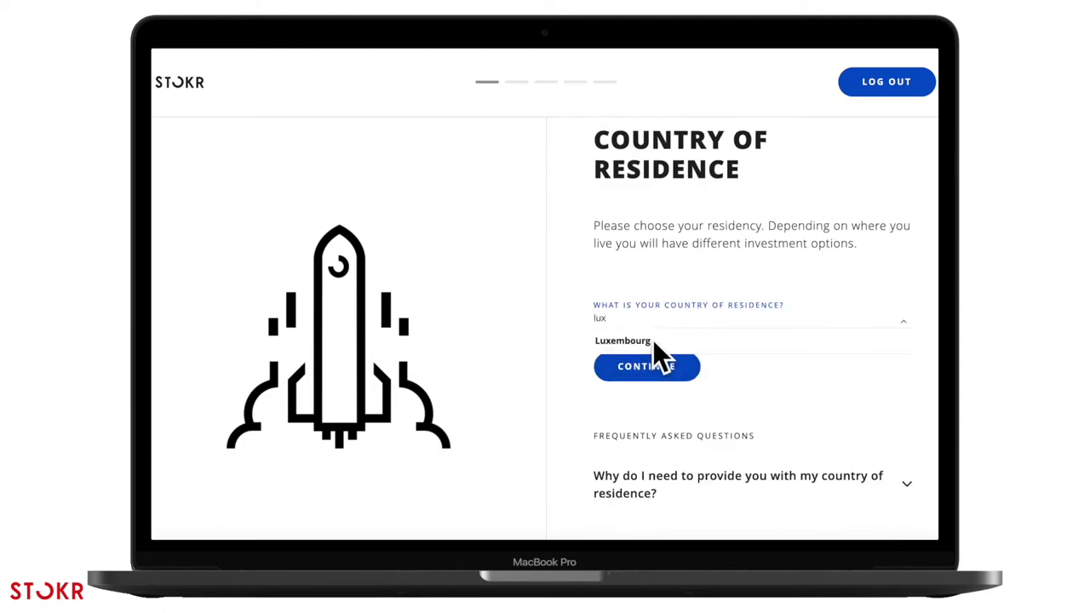
{"action": "left_click", "coordinate": [651, 340]}
{"action": "left_click", "coordinate": [647, 372]}
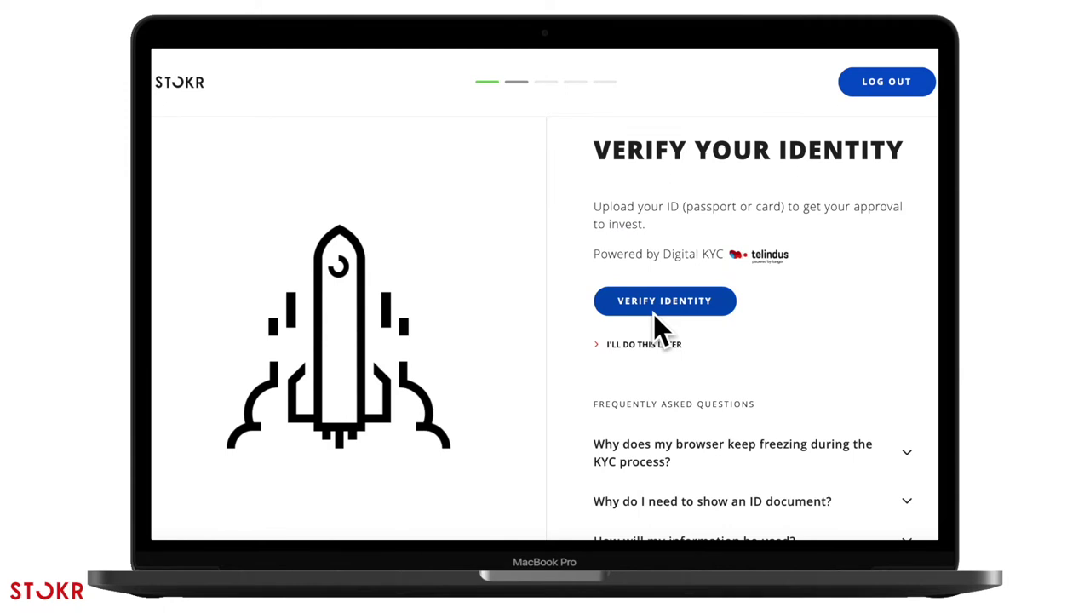
Verify identity by uploading an identity card image and continue to face recognition
{"action": "left_click", "coordinate": [652, 308]}
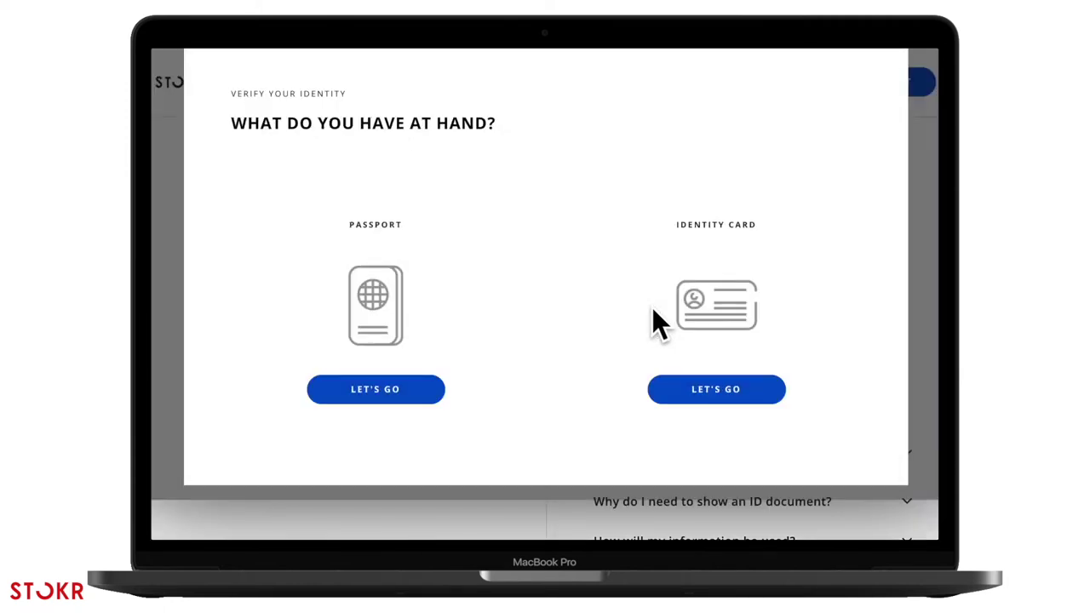
{"action": "left_click", "coordinate": [696, 394]}
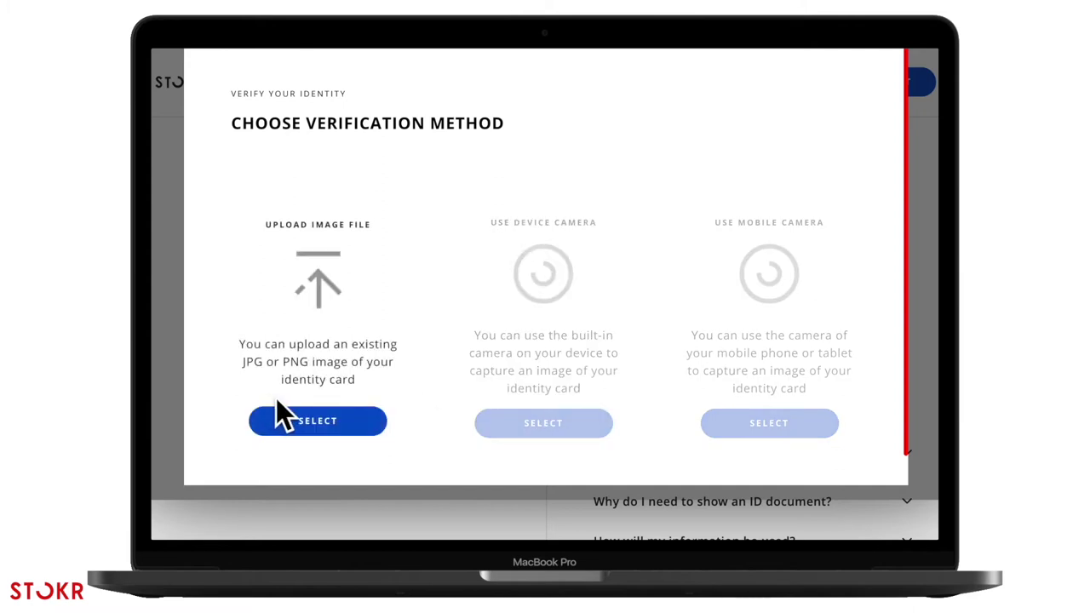
{"action": "left_click", "coordinate": [528, 425]}
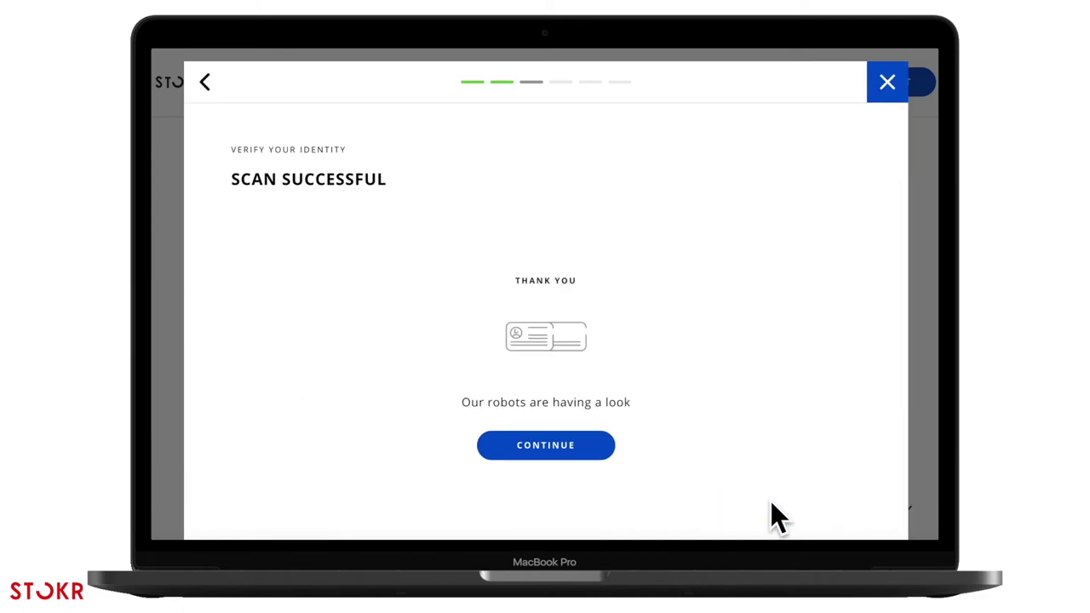
{"action": "left_click", "coordinate": [562, 446]}
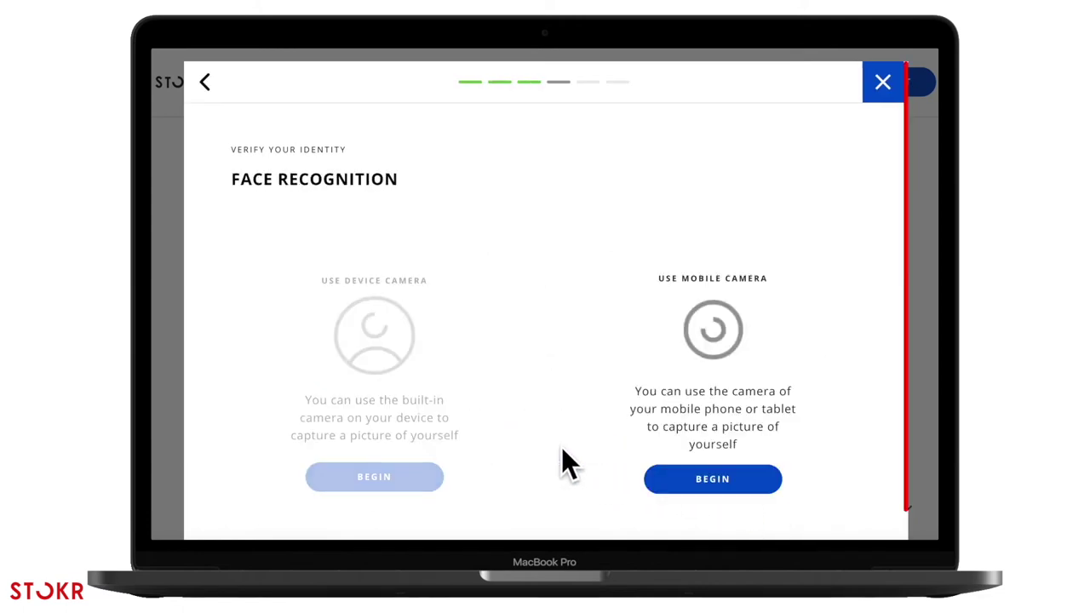
Capture and accept a face photo with the computer's camera
{"action": "left_click", "coordinate": [389, 482]}
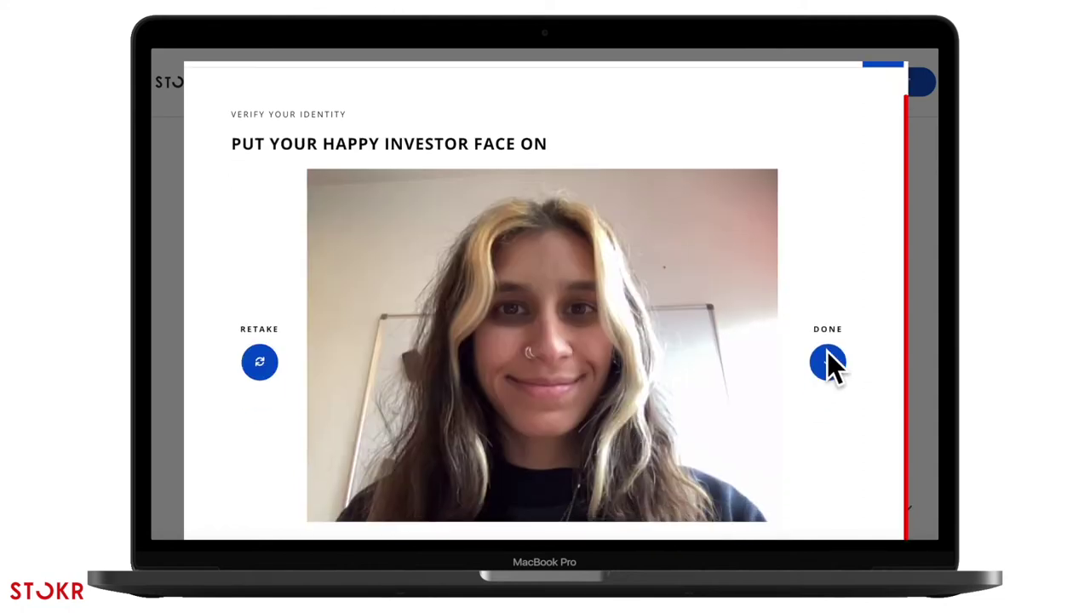
{"action": "left_click", "coordinate": [828, 359]}
{"action": "left_click", "coordinate": [564, 448]}
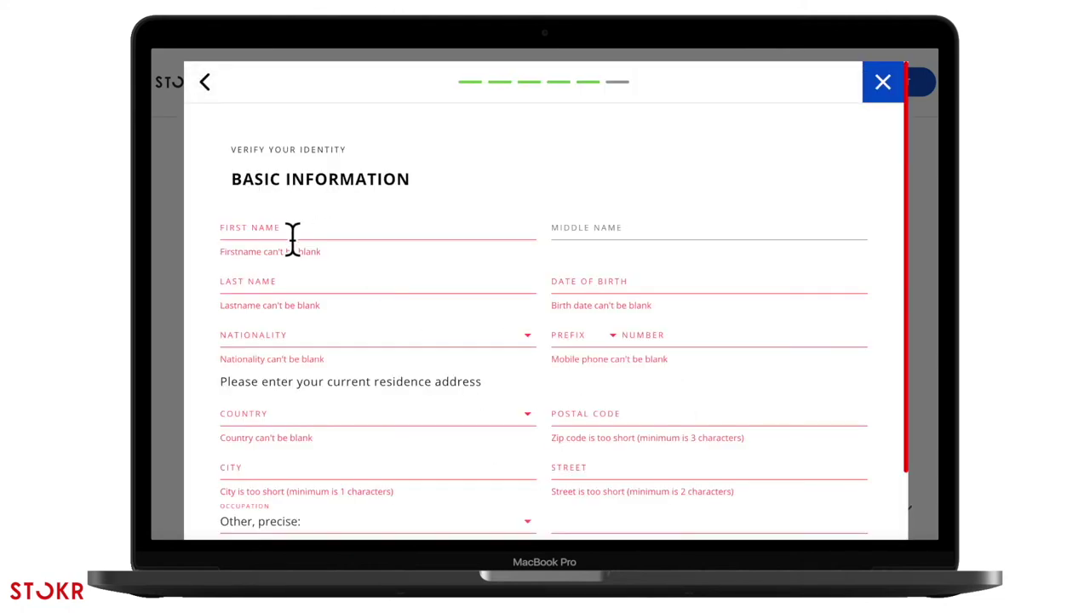
Fill in name, birth date, nationality and address, set occupation to Marketing, and submit
{"action": "left_click", "coordinate": [292, 238]}
{"action": "key", "text": "Tab"}
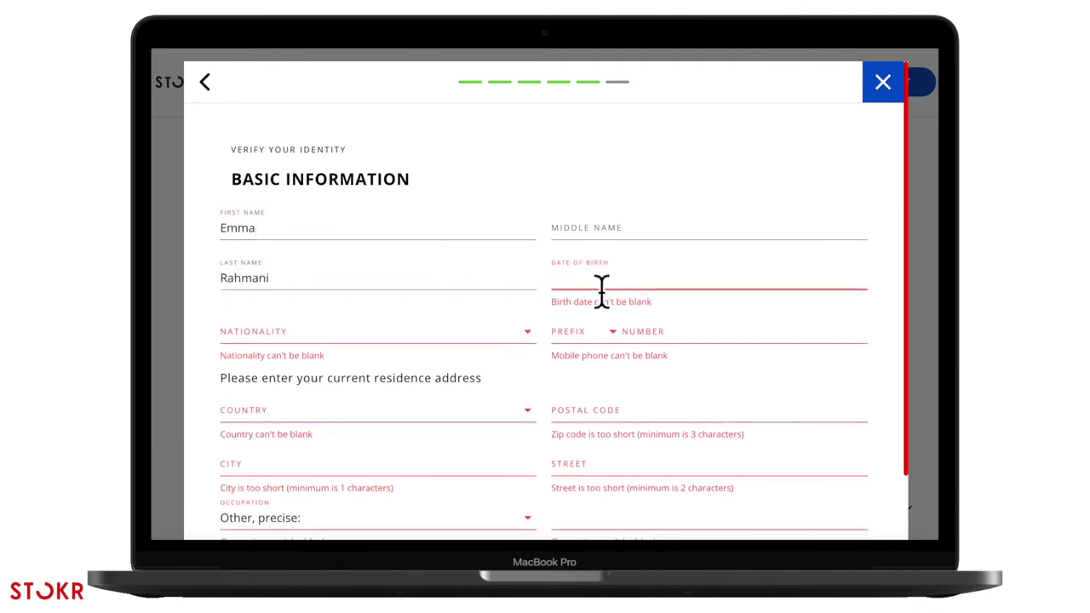
{"action": "left_click", "coordinate": [601, 289]}
{"action": "left_click", "coordinate": [613, 440]}
{"action": "type", "text": "ger"}
{"action": "left_click", "coordinate": [638, 360]}
{"action": "left_click", "coordinate": [229, 516]}
{"action": "left_click", "coordinate": [527, 463]}
{"action": "left_click", "coordinate": [781, 502]}
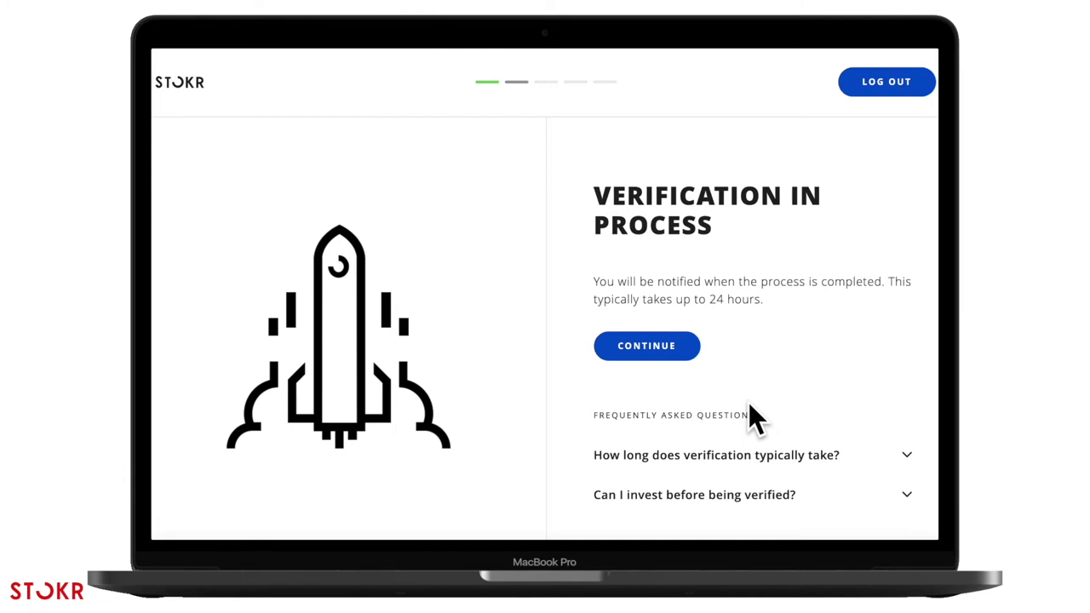
Agree to Lemon Way's terms for investing in euros
{"action": "left_click", "coordinate": [663, 349]}
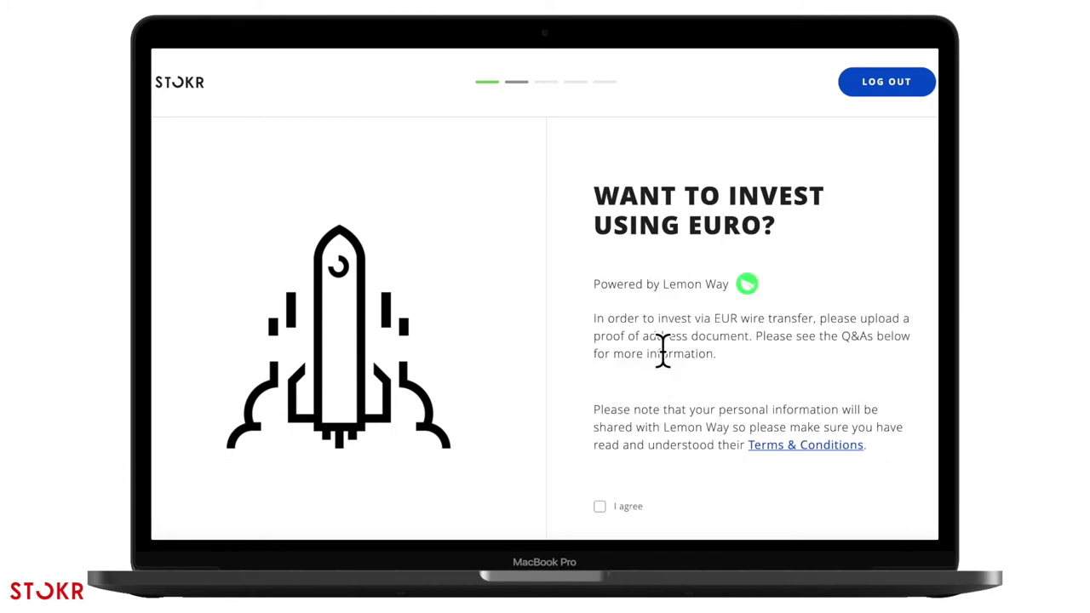
{"action": "left_click", "coordinate": [600, 506]}
{"action": "scroll", "coordinate": [689, 381], "scroll_direction": "down", "scroll_amount": 3}
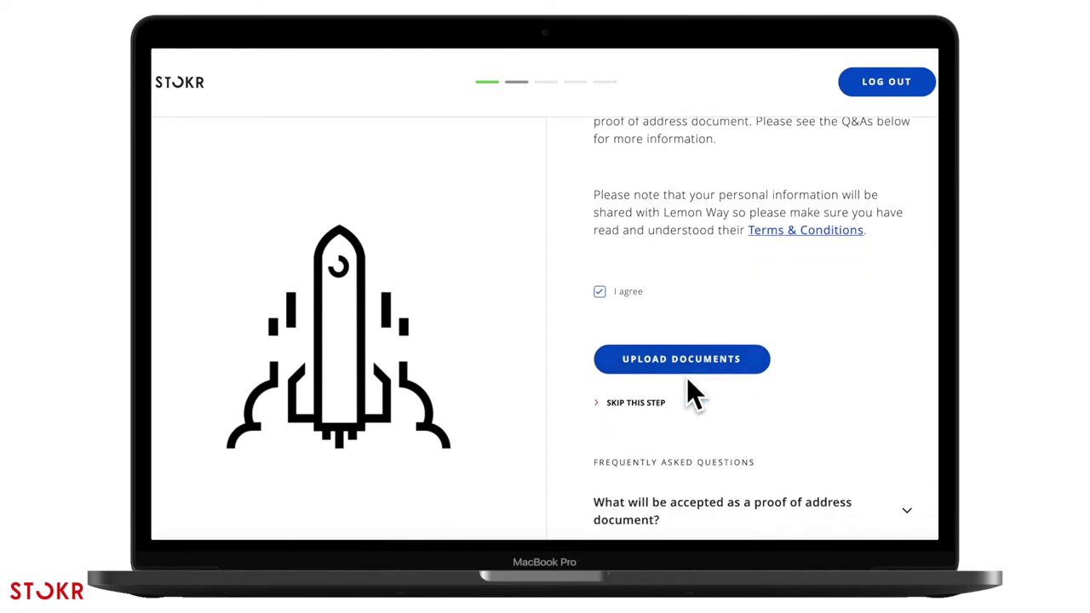
{"action": "scroll", "coordinate": [688, 381], "scroll_direction": "down", "scroll_amount": 1}
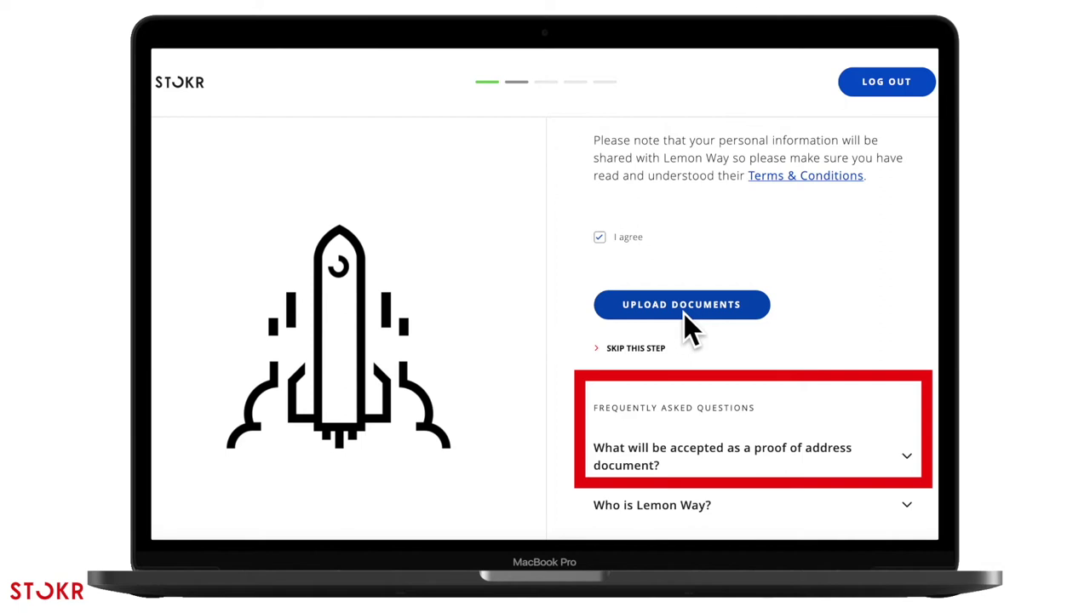
Upload the proof-of-address PDF from Downloads and confirm it
{"action": "left_click", "coordinate": [684, 314]}
{"action": "left_click", "coordinate": [423, 174]}
{"action": "double_click", "coordinate": [423, 173]}
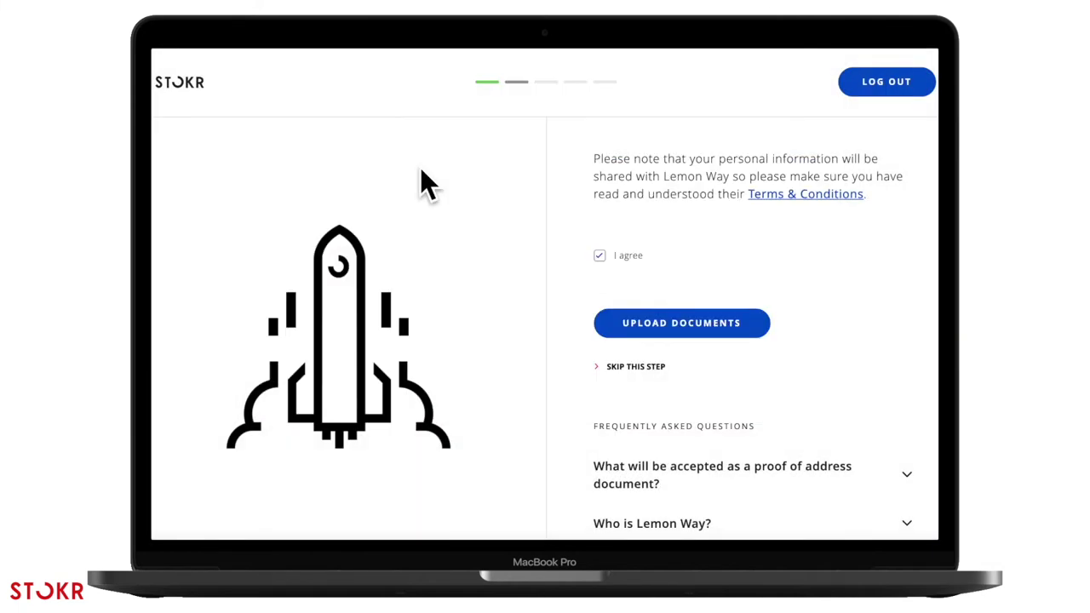
{"action": "left_click", "coordinate": [672, 316]}
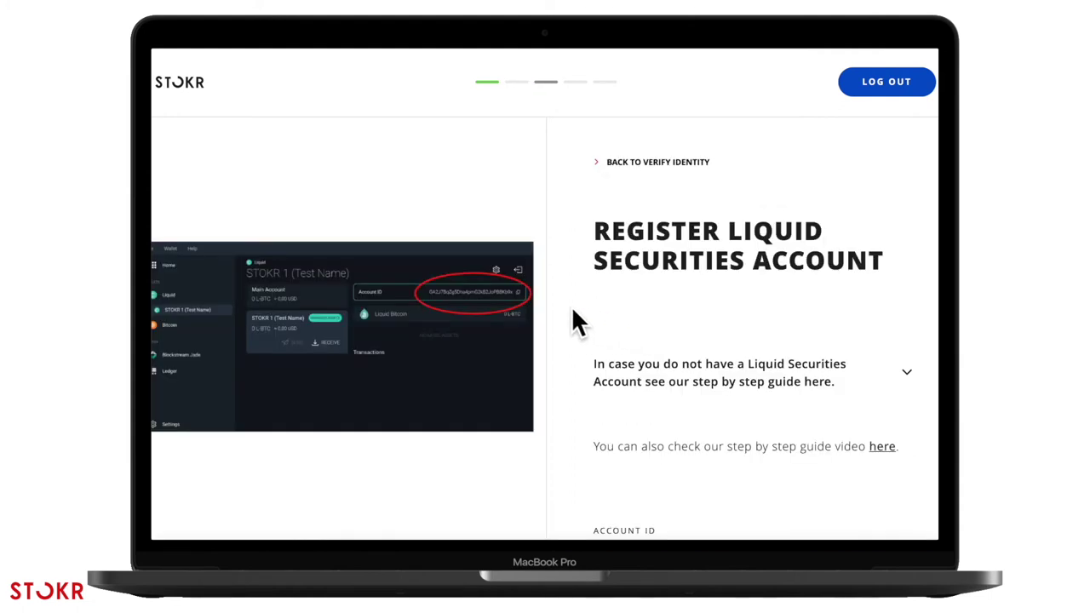
Scroll the Register Liquid Securities Account page down to the step-by-step guide link
{"action": "scroll", "coordinate": [572, 309], "scroll_direction": "down", "scroll_amount": 2}
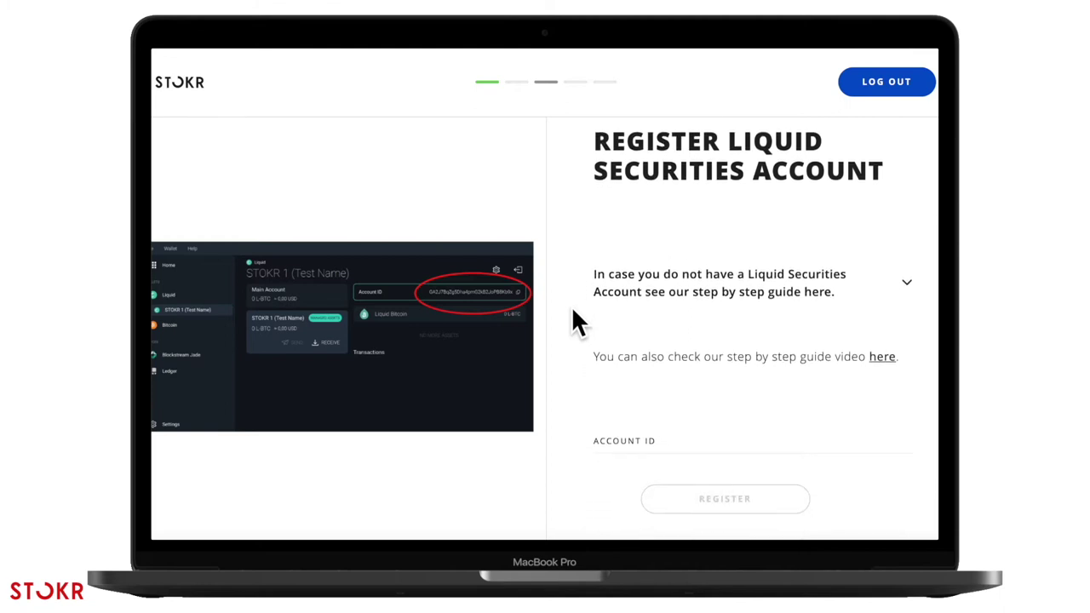
{"action": "scroll", "coordinate": [573, 311], "scroll_direction": "down", "scroll_amount": 2}
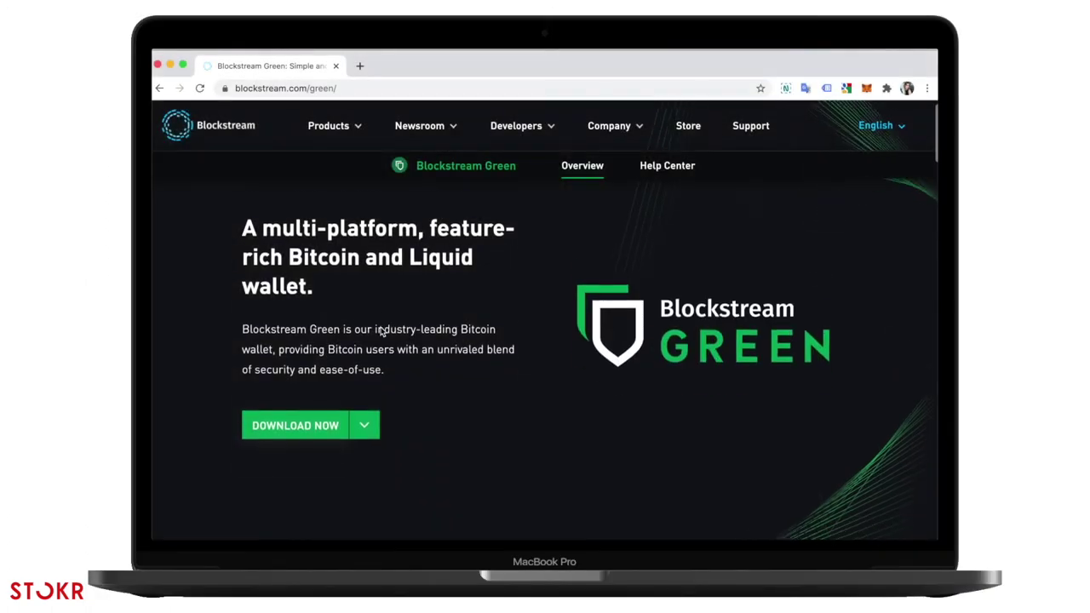
Download Blockstream Green for macOS from the DOWNLOAD NOW options
{"action": "left_click", "coordinate": [322, 425]}
{"action": "scroll", "coordinate": [320, 417], "scroll_direction": "down", "scroll_amount": 2}
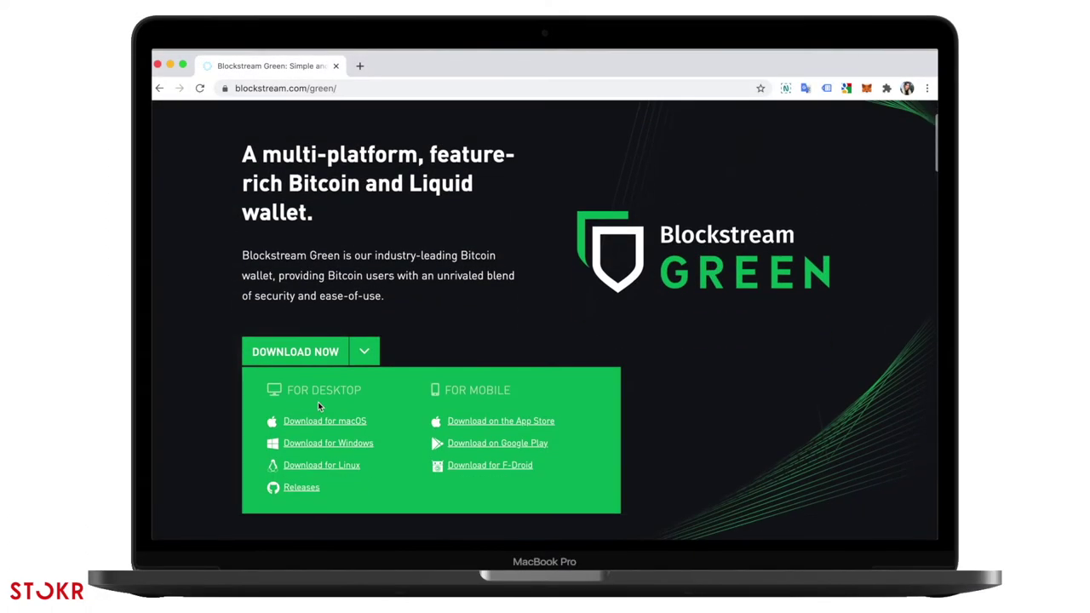
{"action": "left_click", "coordinate": [331, 422]}
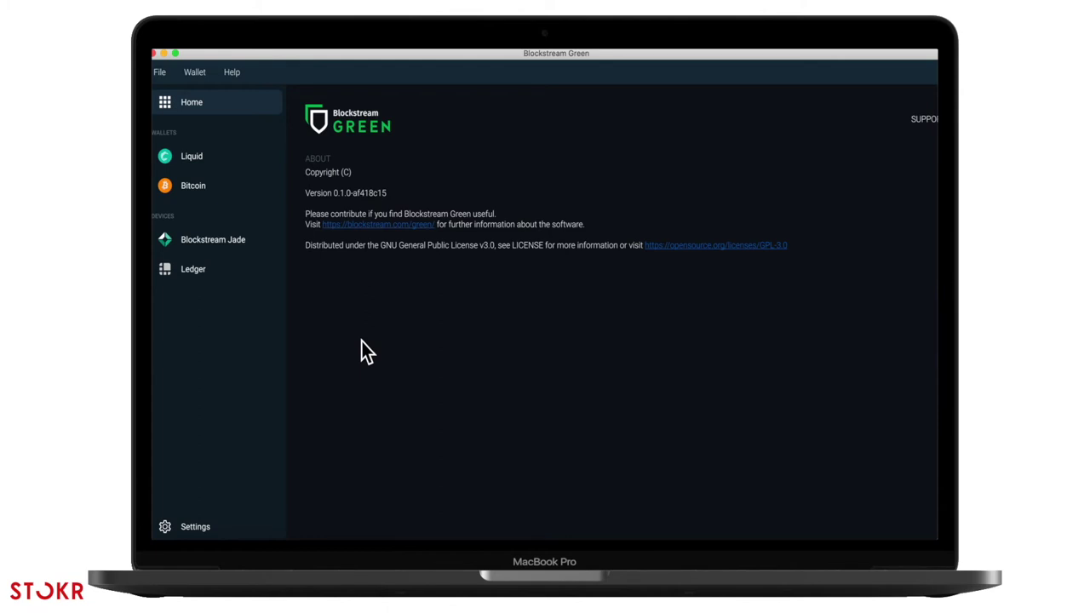
Start a new Liquid wallet, agree to the terms of service, and reveal the recovery phrase
{"action": "left_click", "coordinate": [228, 160]}
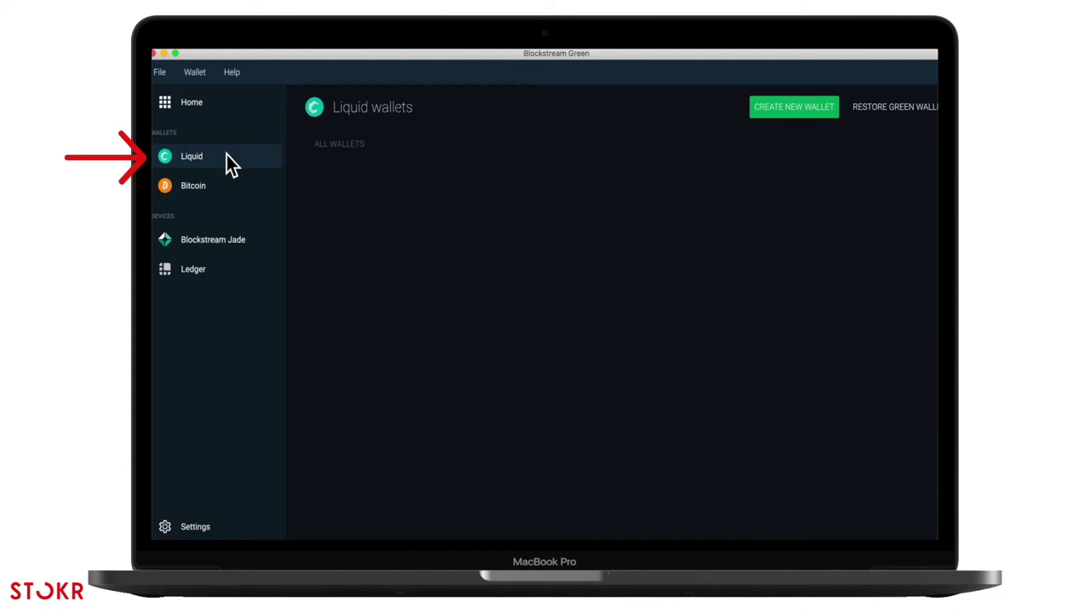
{"action": "left_click", "coordinate": [778, 117]}
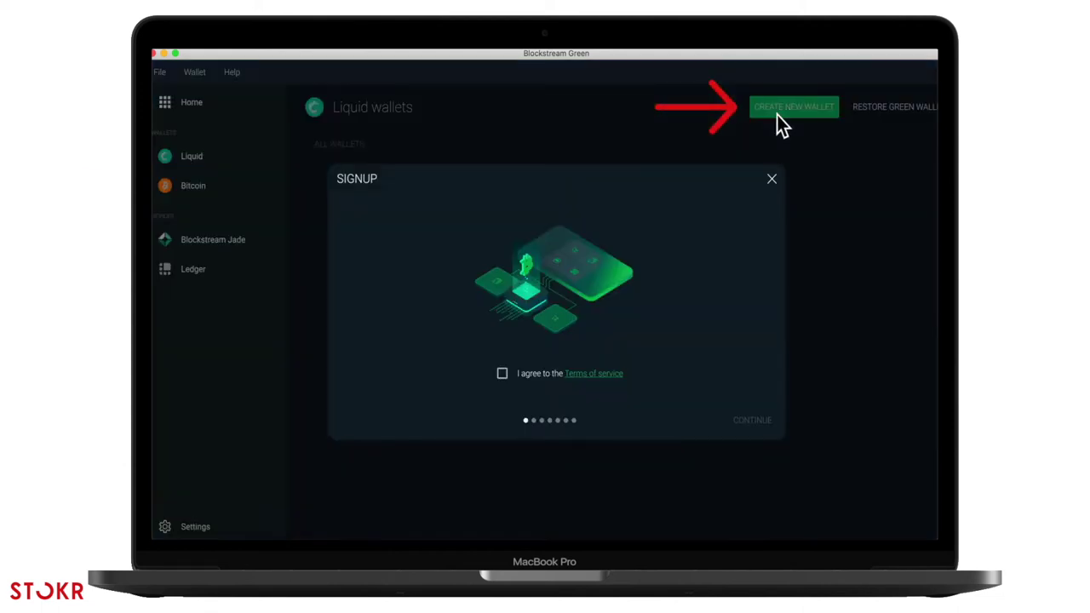
{"action": "left_click", "coordinate": [503, 375]}
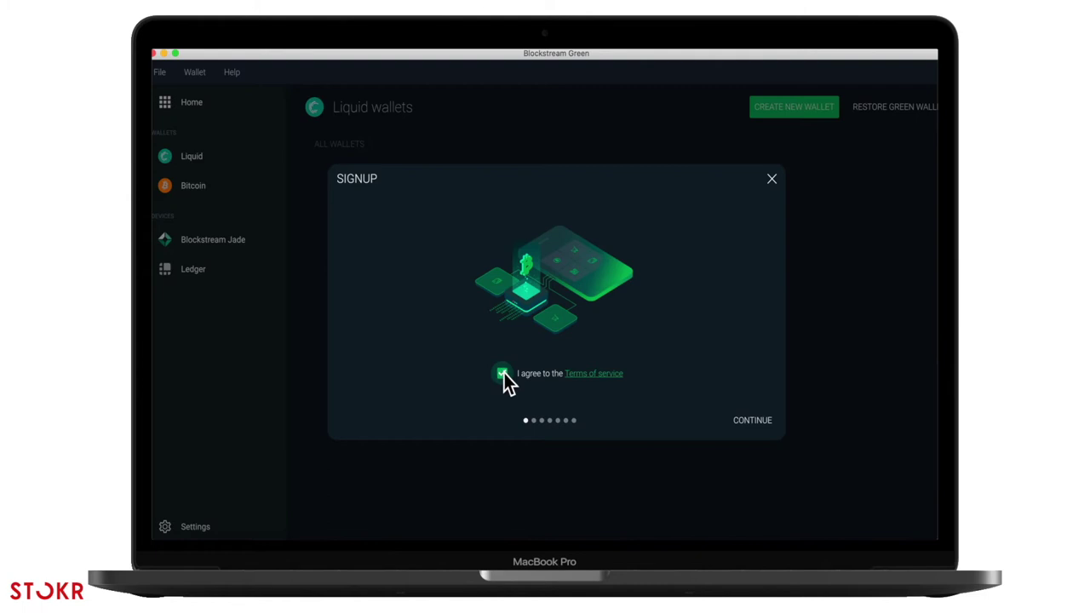
{"action": "left_click", "coordinate": [750, 419]}
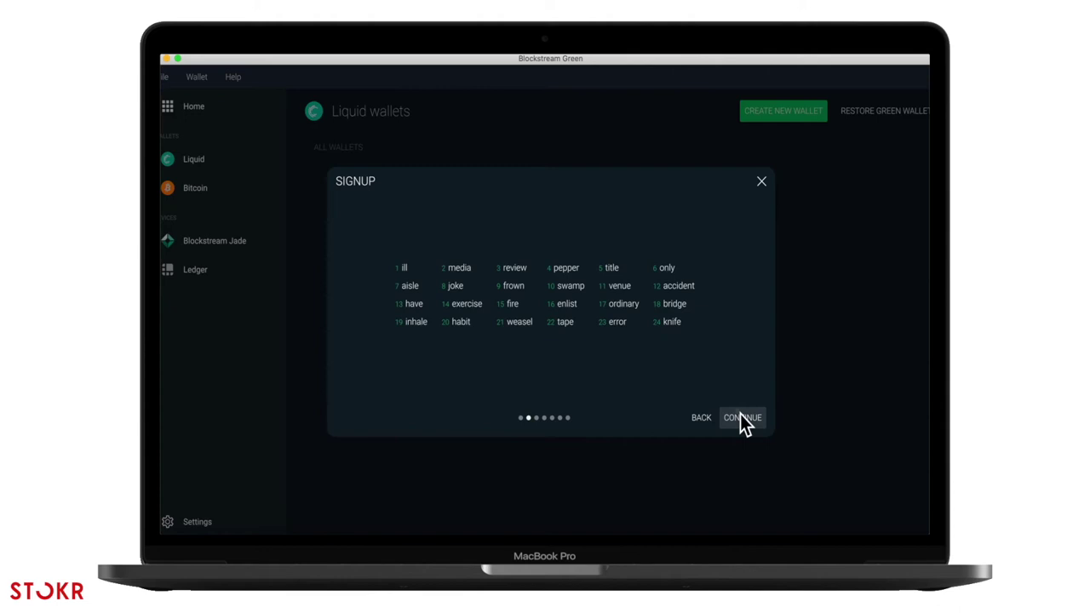
Verify the recovery phrase backup by entering the requested words
{"action": "left_click", "coordinate": [740, 415]}
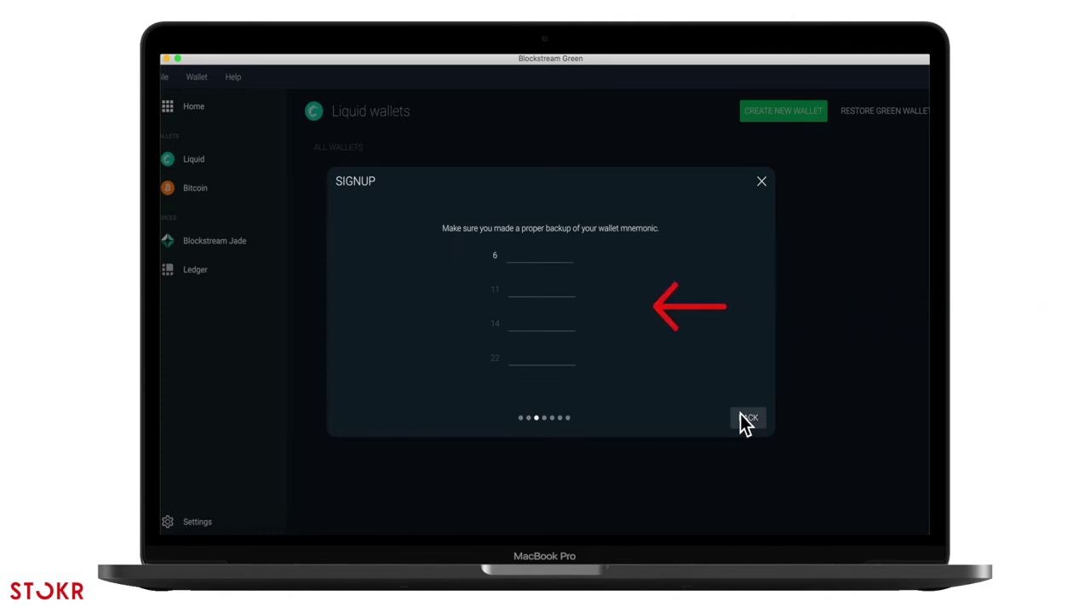
{"action": "left_click", "coordinate": [540, 258]}
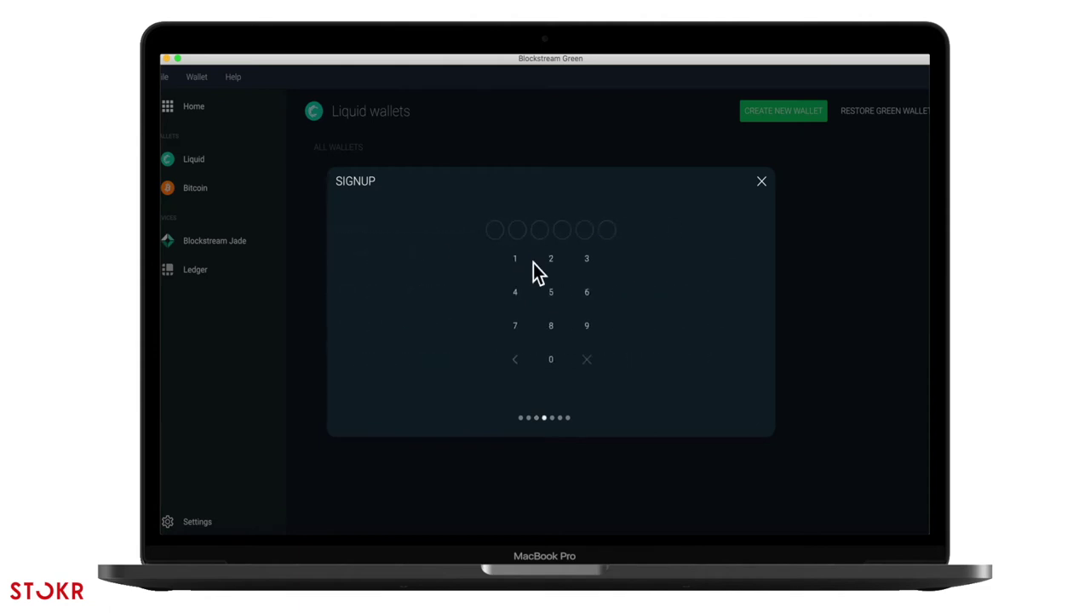
Set a six-digit PIN on the keypad and enter it again to confirm
{"action": "left_click", "coordinate": [516, 259]}
{"action": "left_click", "coordinate": [549, 262]}
{"action": "left_click", "coordinate": [584, 261]}
{"action": "left_click", "coordinate": [516, 295]}
{"action": "left_click", "coordinate": [580, 295]}
{"action": "left_click", "coordinate": [580, 296]}
{"action": "left_click", "coordinate": [513, 264]}
{"action": "left_click", "coordinate": [551, 264]}
{"action": "left_click", "coordinate": [584, 267]}
{"action": "left_click", "coordinate": [518, 295]}
{"action": "left_click", "coordinate": [558, 297]}
{"action": "left_click", "coordinate": [586, 295]}
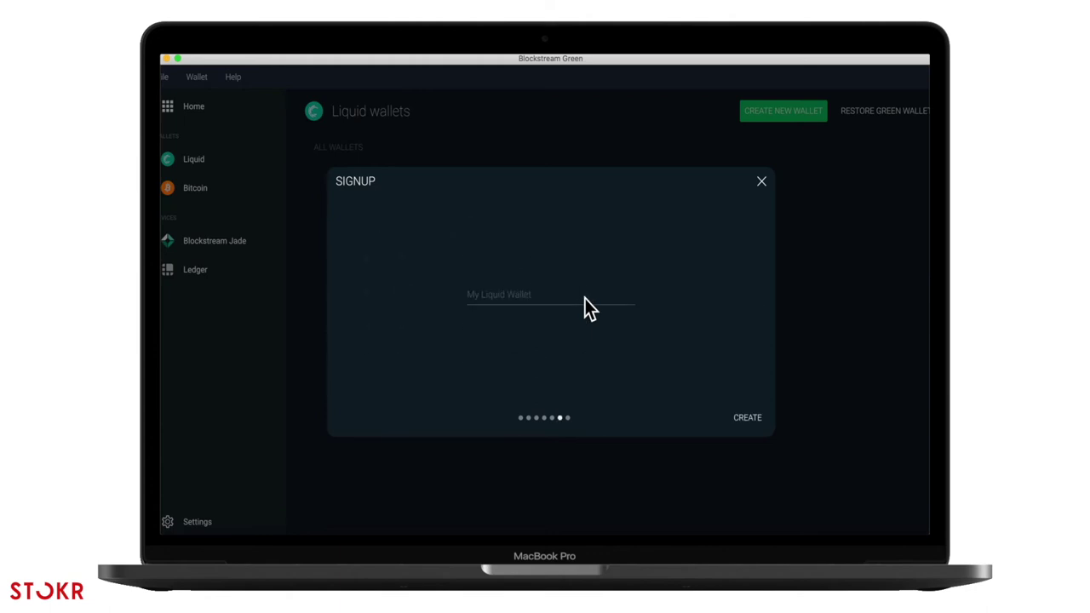
Name the new Liquid wallet 'stokr' and create it
{"action": "left_click", "coordinate": [563, 301]}
{"action": "type", "text": "stokr"}
{"action": "left_click", "coordinate": [744, 421]}
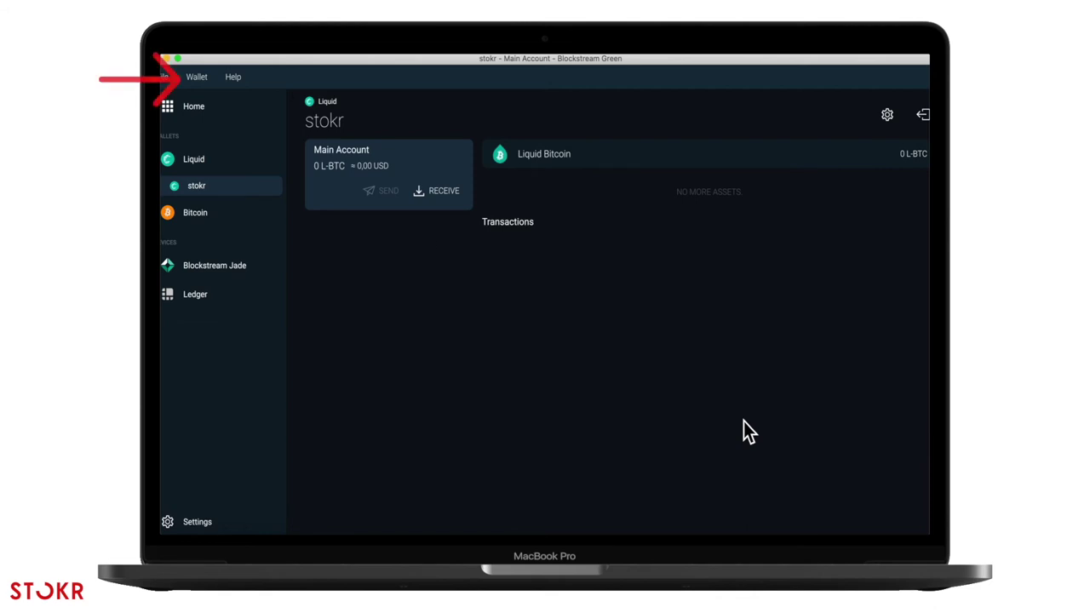
Add a Managed Assets Account named 'test' to the wallet via Add New Account
{"action": "left_click", "coordinate": [201, 78]}
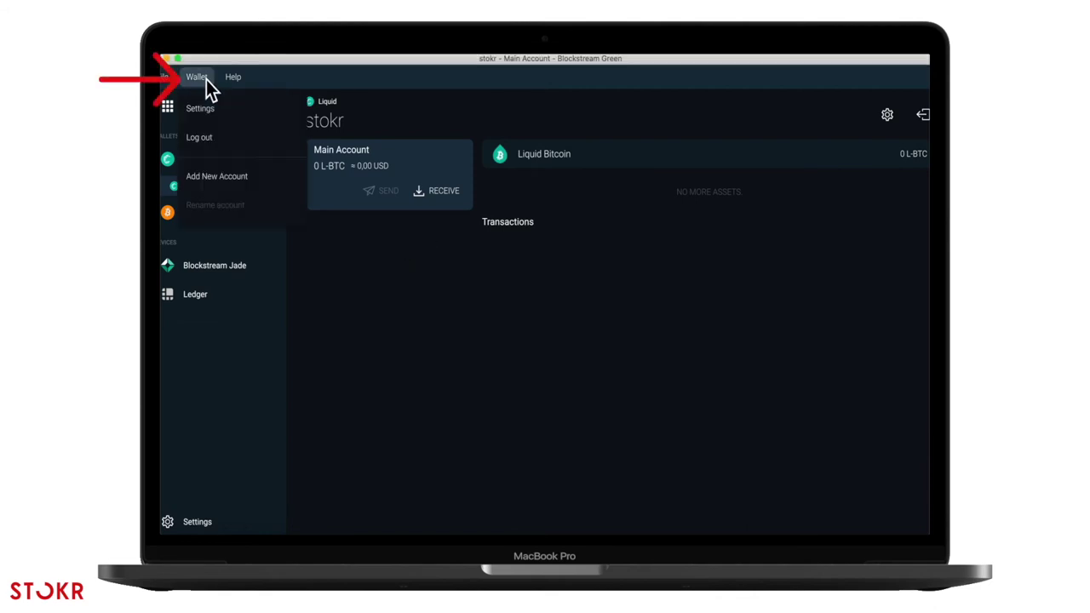
{"action": "left_click", "coordinate": [220, 176]}
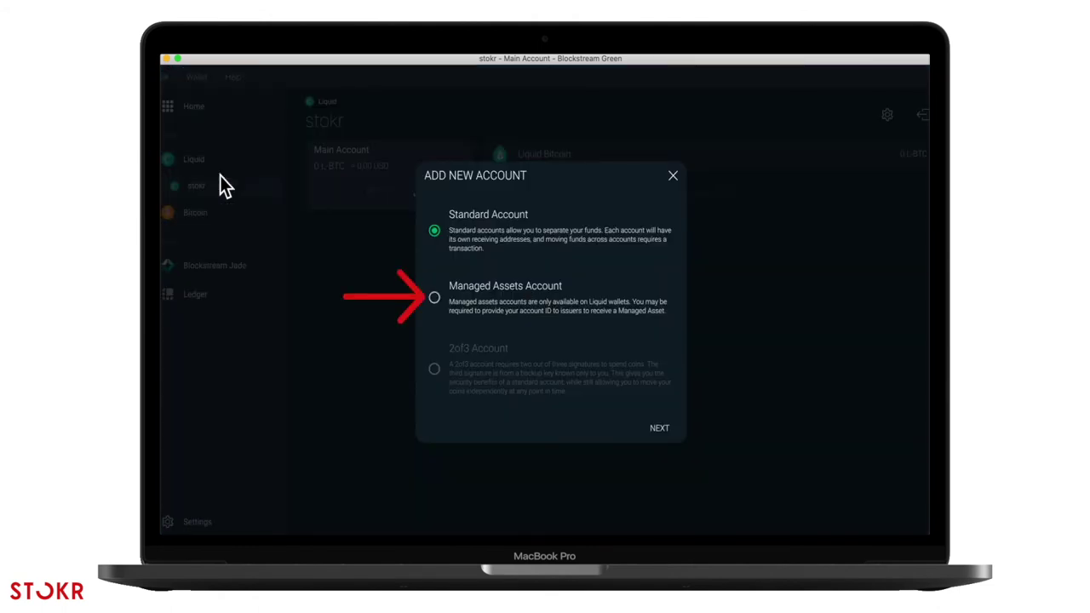
{"action": "left_click", "coordinate": [445, 308]}
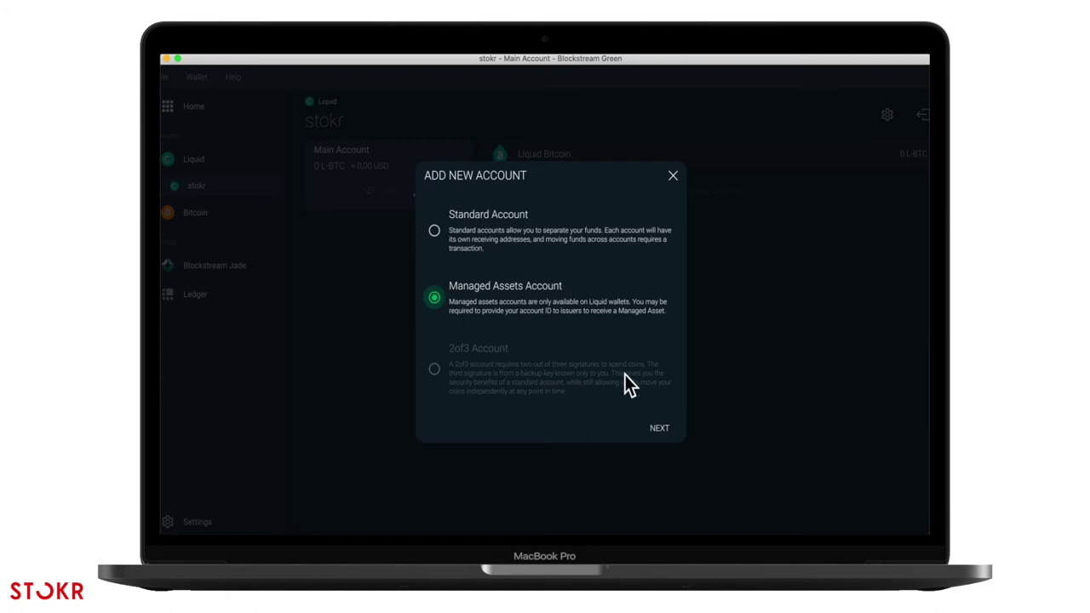
{"action": "left_click", "coordinate": [659, 428]}
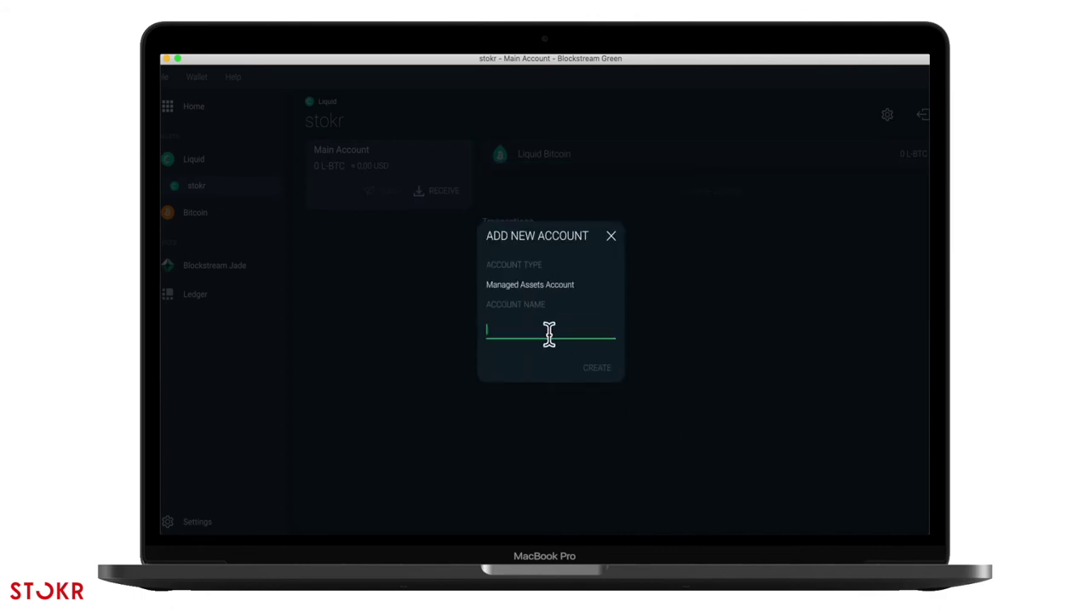
{"action": "type", "text": "test"}
{"action": "left_click", "coordinate": [586, 366]}
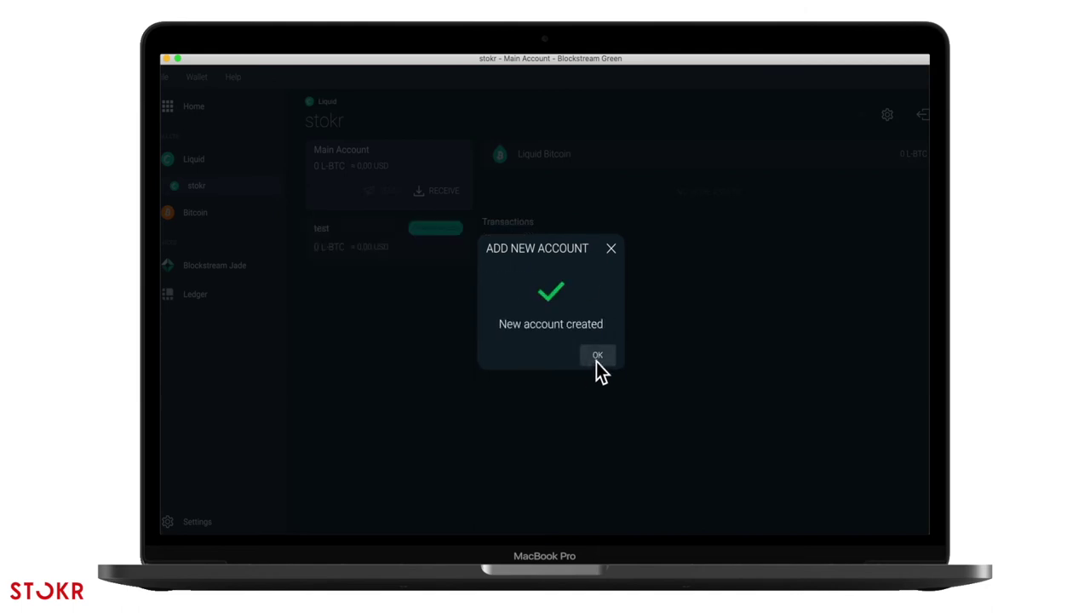
Open the 'test' account and copy its Account ID to the clipboard
{"action": "left_click", "coordinate": [596, 361]}
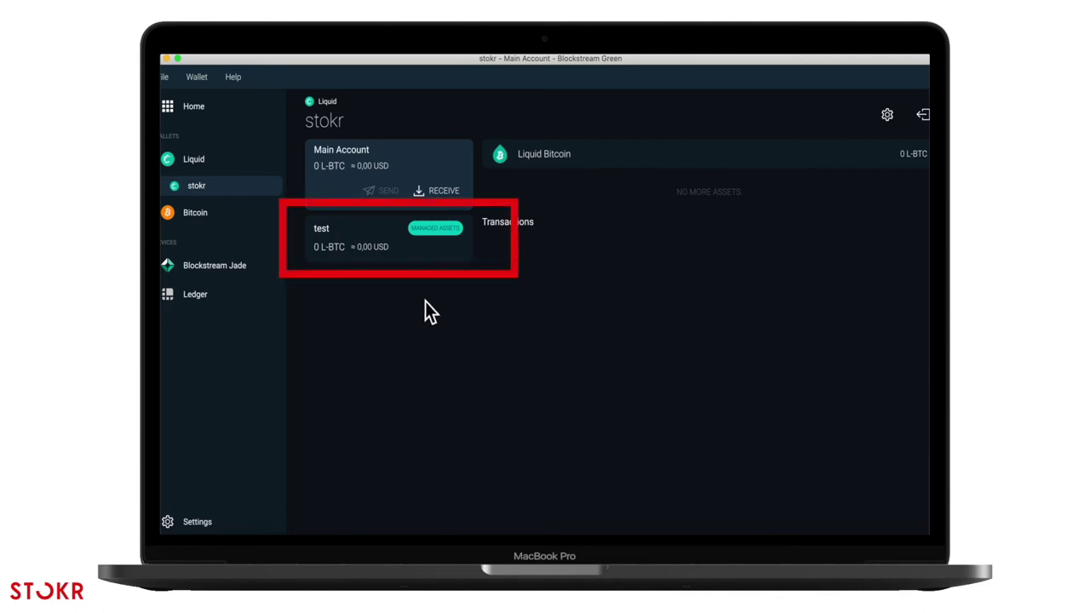
{"action": "left_click", "coordinate": [377, 249]}
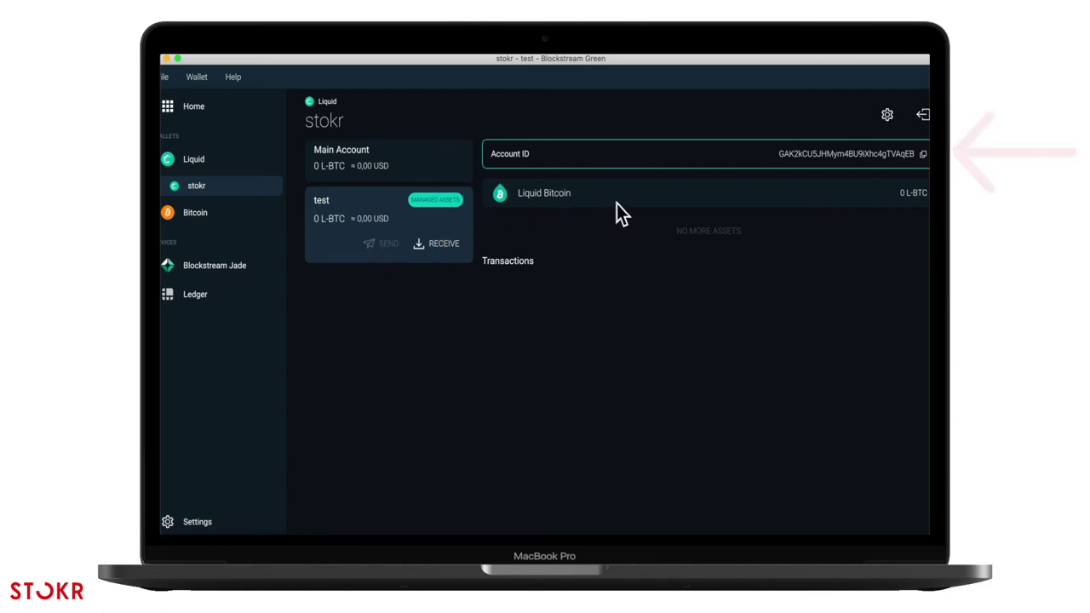
{"action": "left_click", "coordinate": [806, 158]}
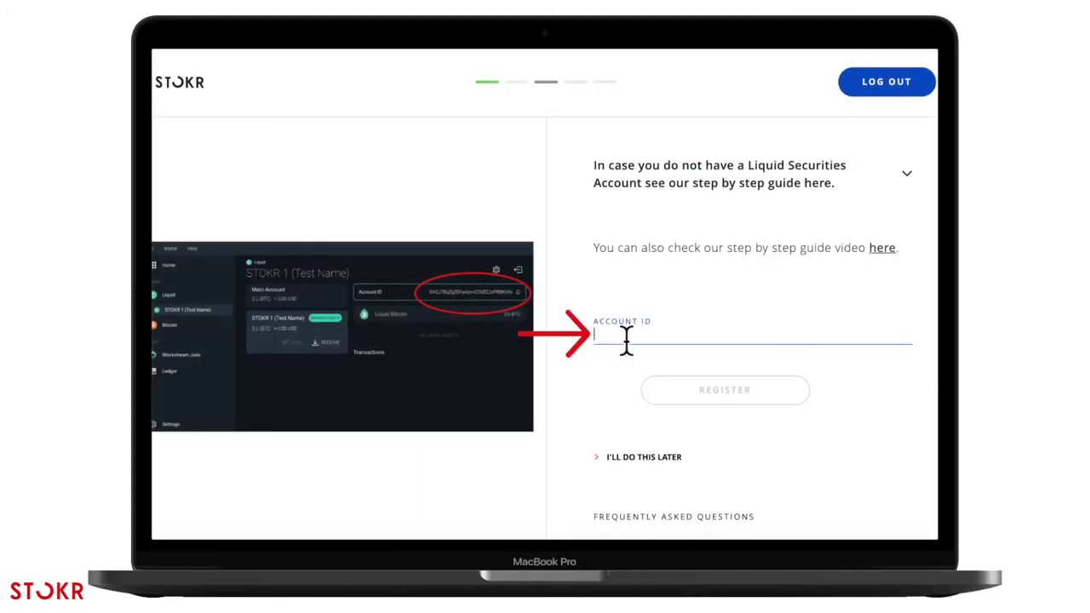
Paste the Liquid Securities account ID, register it for whitelisting, and acknowledge the confirmation
{"action": "key", "text": "ctrl+v"}
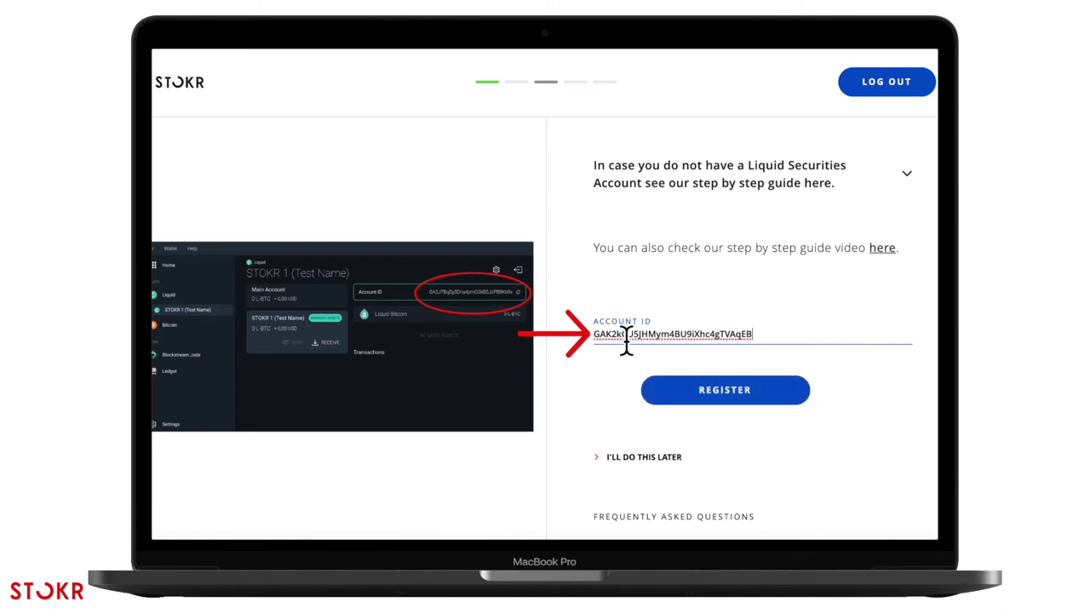
{"action": "left_click", "coordinate": [671, 398]}
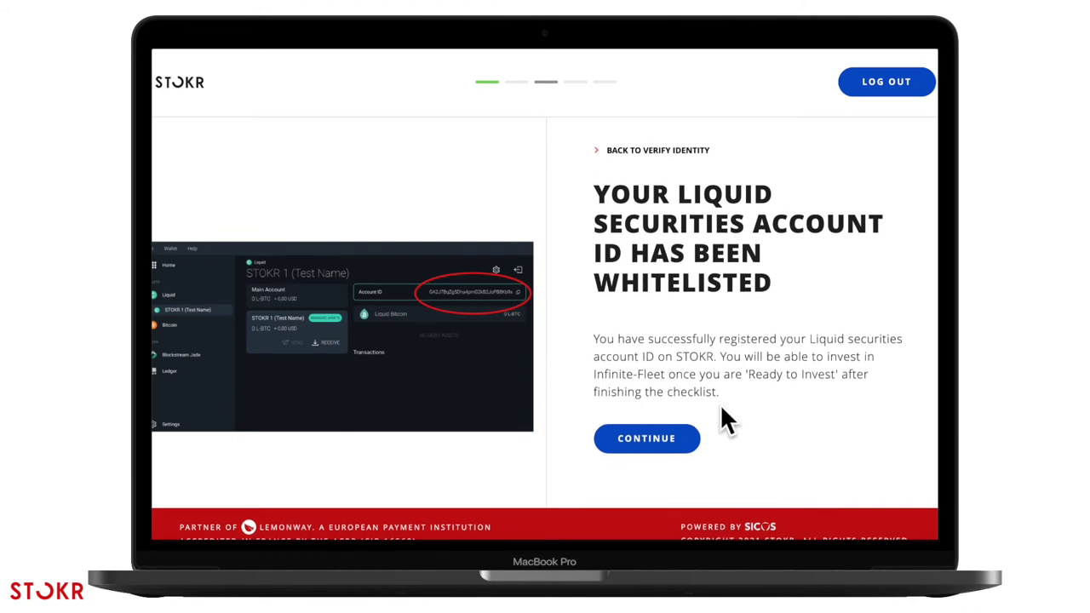
{"action": "left_click", "coordinate": [683, 438]}
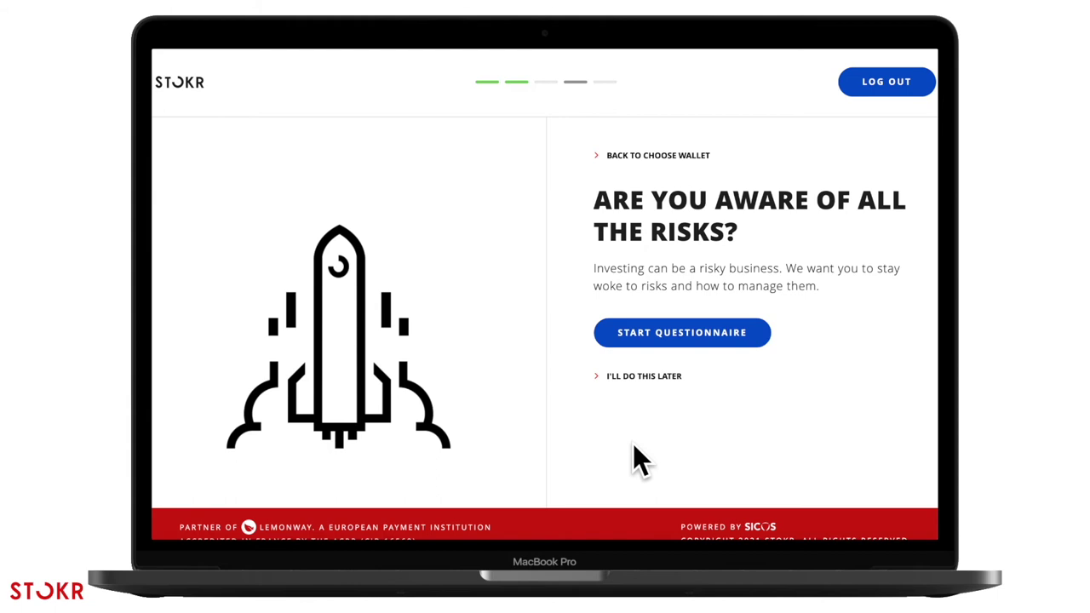
Start the risk questionnaire and acknowledge the Loss of Money, Liquidity and Information risks
{"action": "left_click", "coordinate": [652, 335]}
{"action": "left_click", "coordinate": [518, 290]}
{"action": "left_click", "coordinate": [431, 334]}
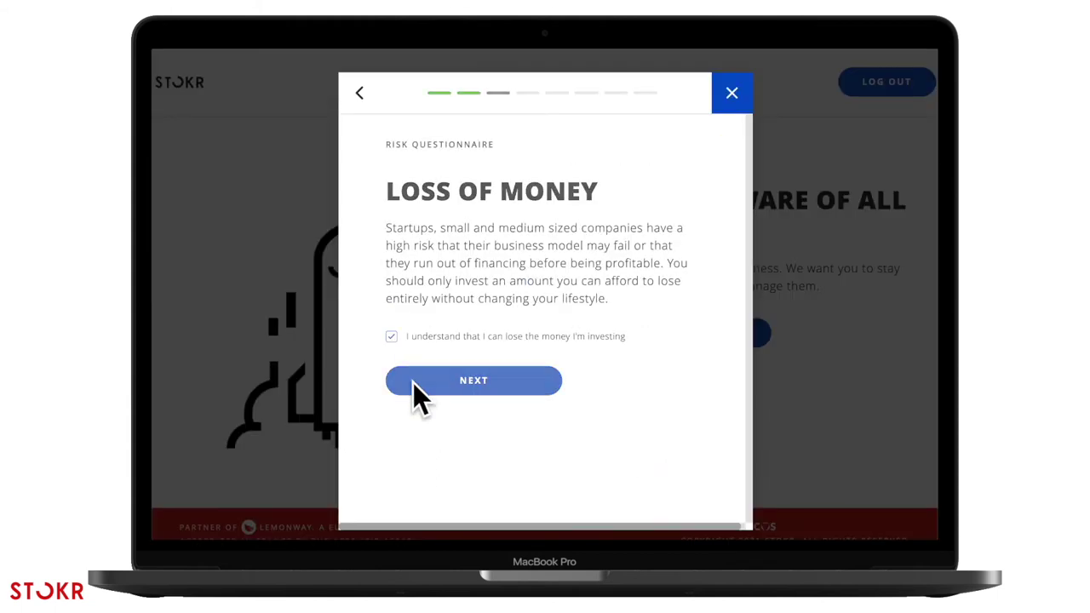
{"action": "left_click", "coordinate": [414, 392]}
{"action": "left_click", "coordinate": [392, 337]}
{"action": "left_click", "coordinate": [474, 391]}
{"action": "left_click", "coordinate": [391, 337]}
Acknowledge the Research, Dilution, Private Key and Diversification risks, then finish the questionnaire
{"action": "left_click", "coordinate": [414, 392]}
{"action": "left_click", "coordinate": [392, 335]}
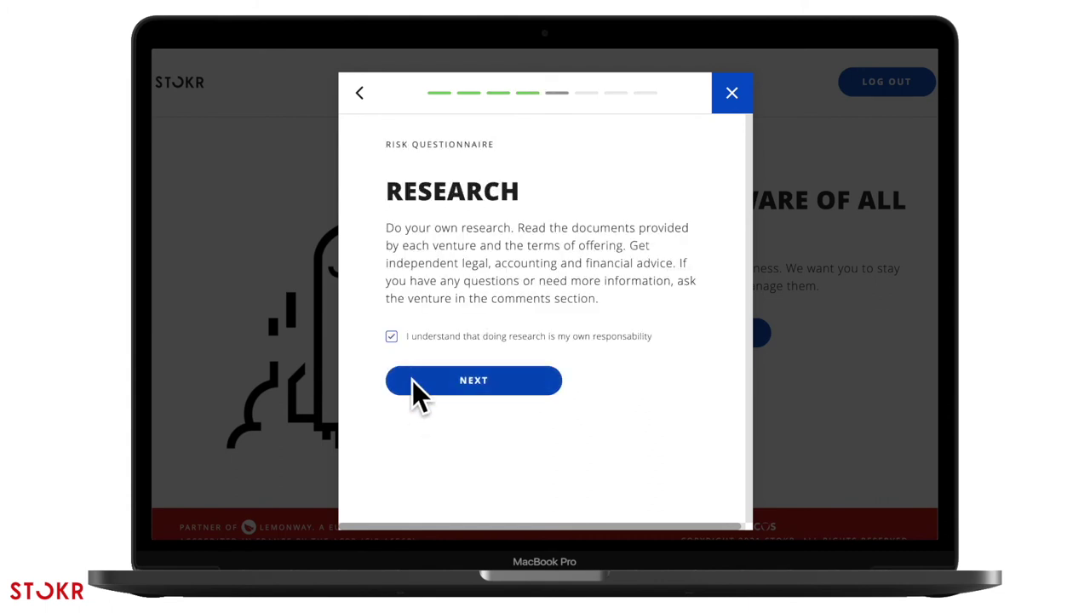
{"action": "left_click", "coordinate": [412, 382]}
{"action": "left_click", "coordinate": [392, 336]}
{"action": "left_click", "coordinate": [414, 390]}
{"action": "left_click", "coordinate": [391, 371]}
{"action": "left_click", "coordinate": [414, 426]}
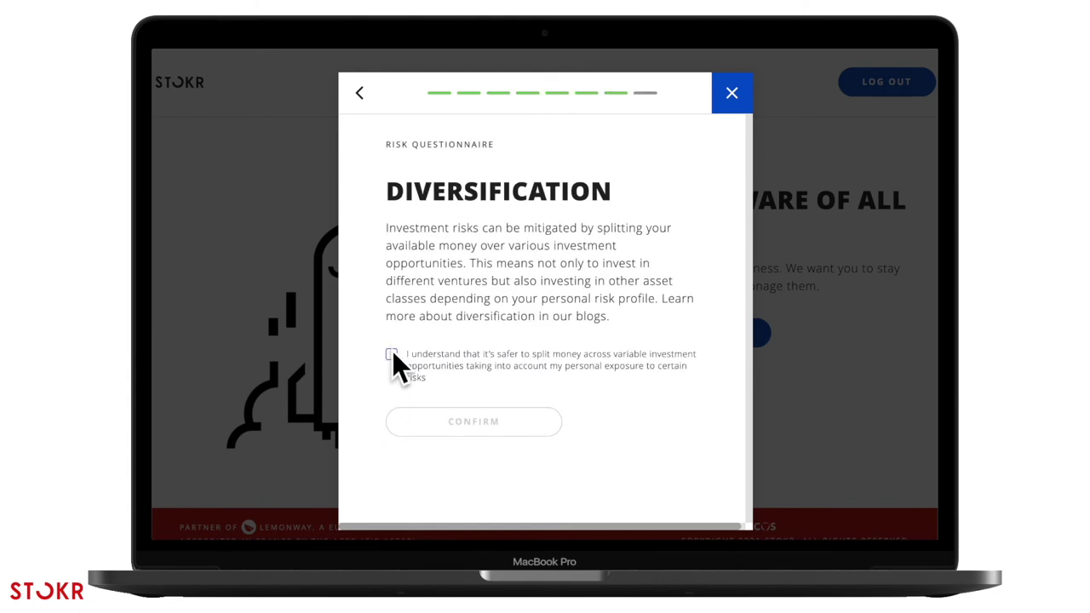
{"action": "left_click", "coordinate": [392, 357]}
{"action": "left_click", "coordinate": [414, 419]}
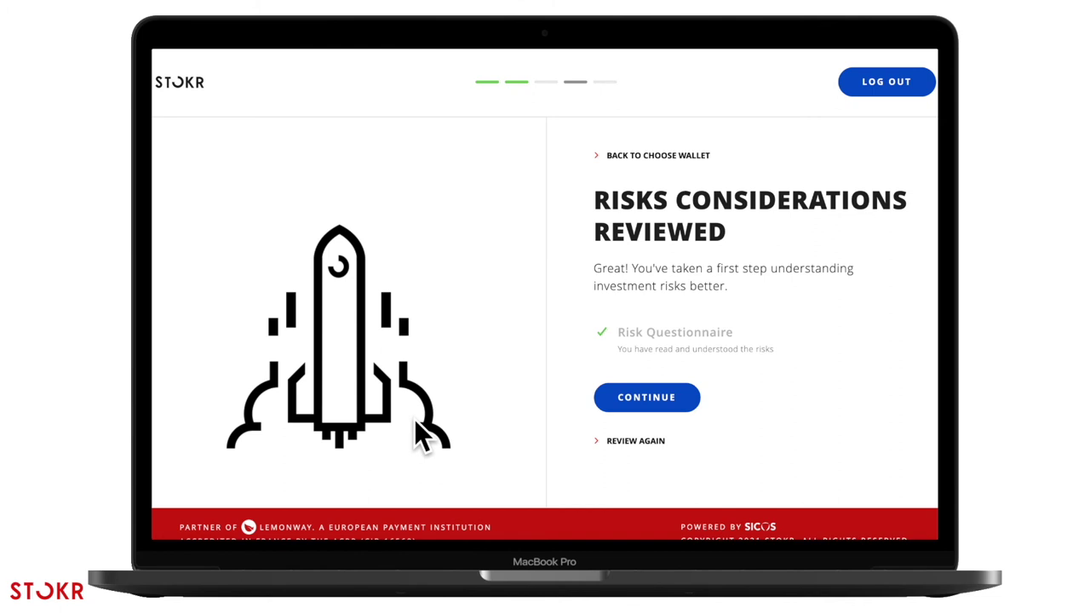
{"action": "left_click", "coordinate": [655, 393]}
Scroll through the checklist and investor dashboard to check Ready to Invest and €0.00 total investment
{"action": "scroll", "coordinate": [655, 393], "scroll_direction": "down", "scroll_amount": 2}
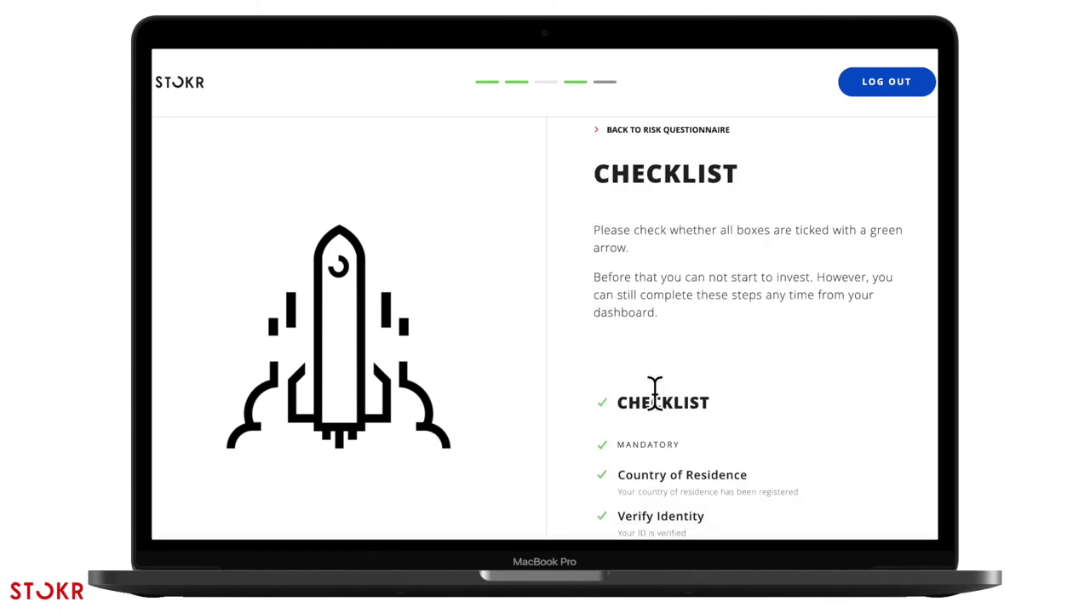
{"action": "scroll", "coordinate": [654, 393], "scroll_direction": "down", "scroll_amount": 5}
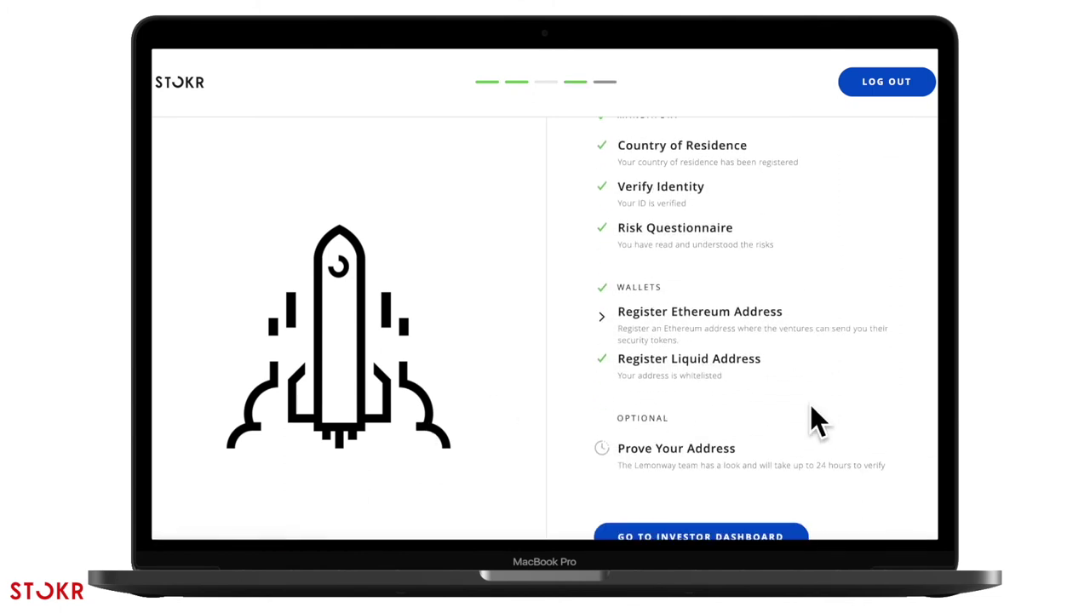
{"action": "scroll", "coordinate": [811, 407], "scroll_direction": "down", "scroll_amount": 1}
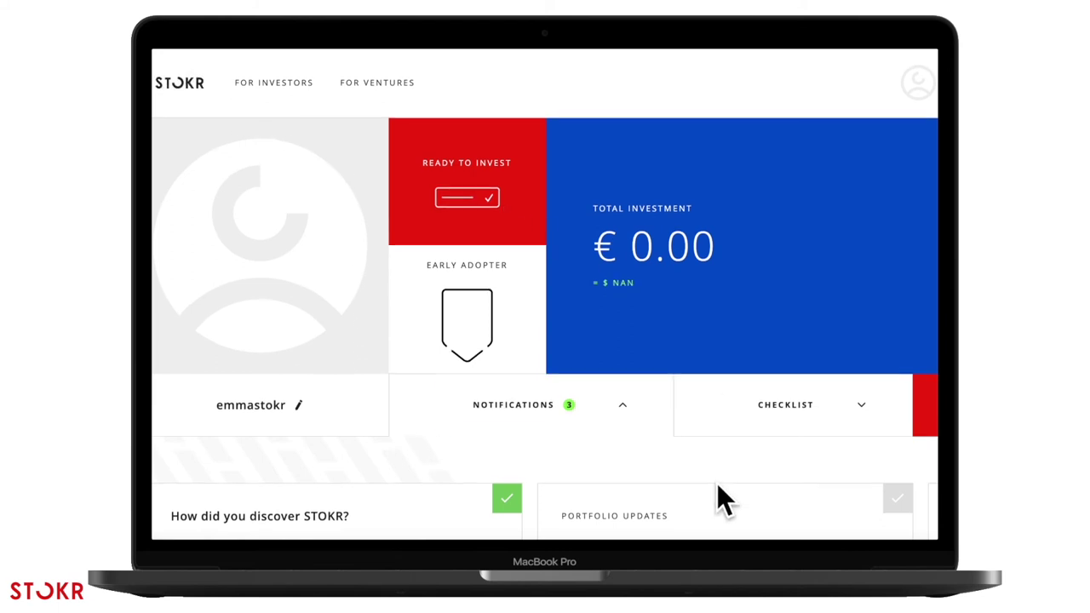
{"action": "scroll", "coordinate": [717, 487], "scroll_direction": "down", "scroll_amount": 5}
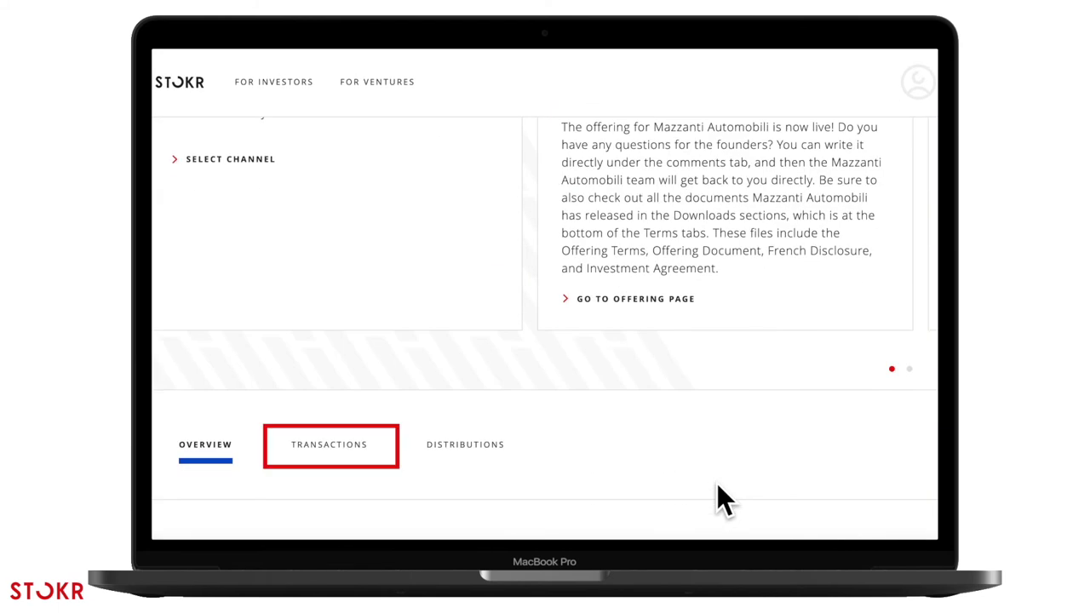
{"action": "scroll", "coordinate": [717, 483], "scroll_direction": "up", "scroll_amount": 5}
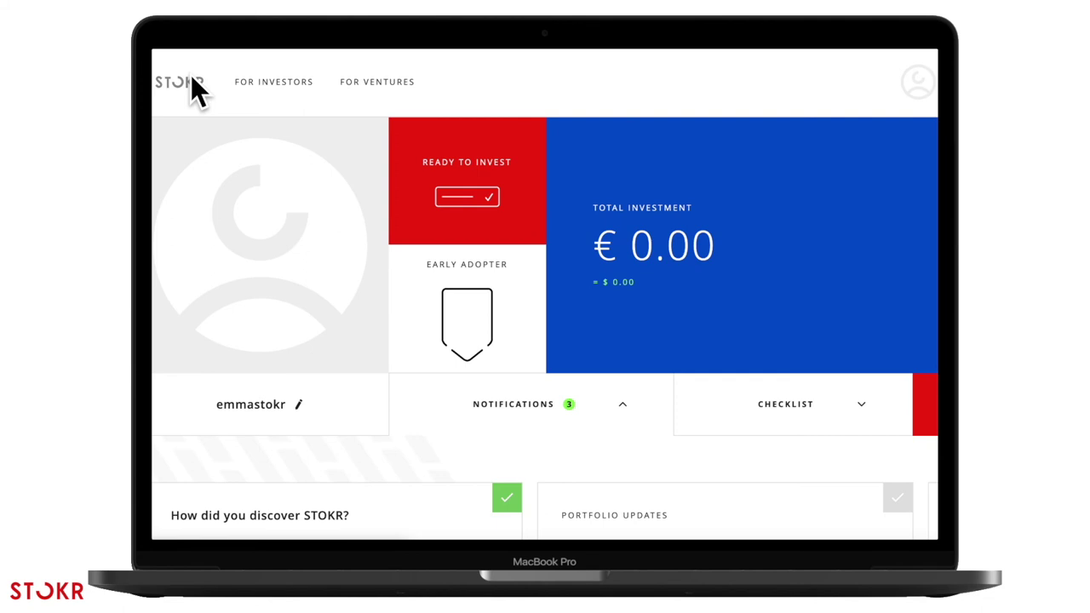
Go back to the STOKR home page and open the Mazzanti Automobili venture page
{"action": "left_click", "coordinate": [191, 77]}
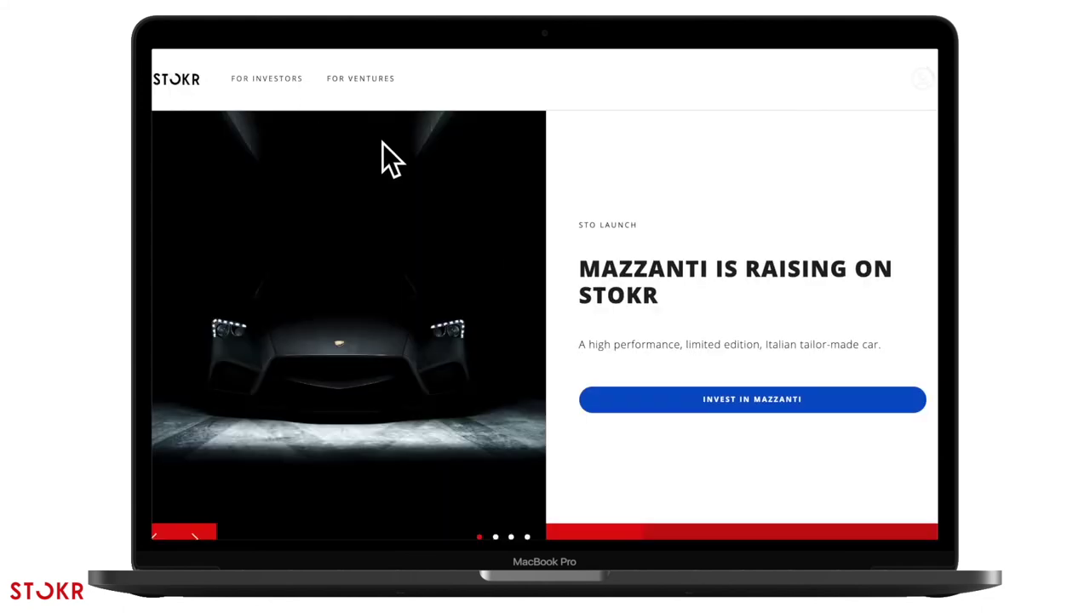
{"action": "scroll", "coordinate": [500, 227], "scroll_direction": "down", "scroll_amount": 15}
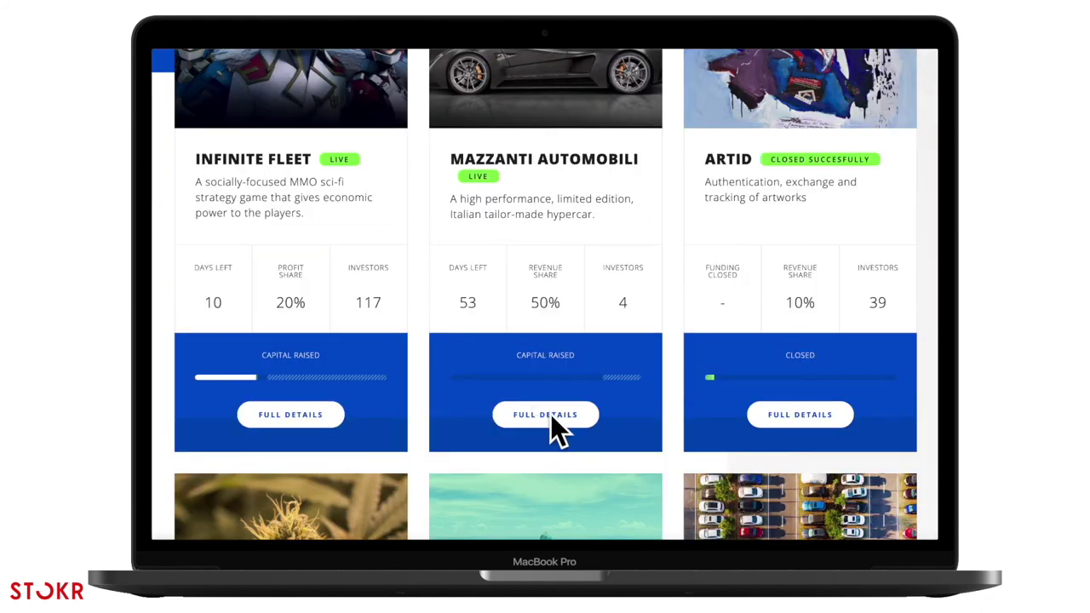
{"action": "left_click", "coordinate": [550, 415]}
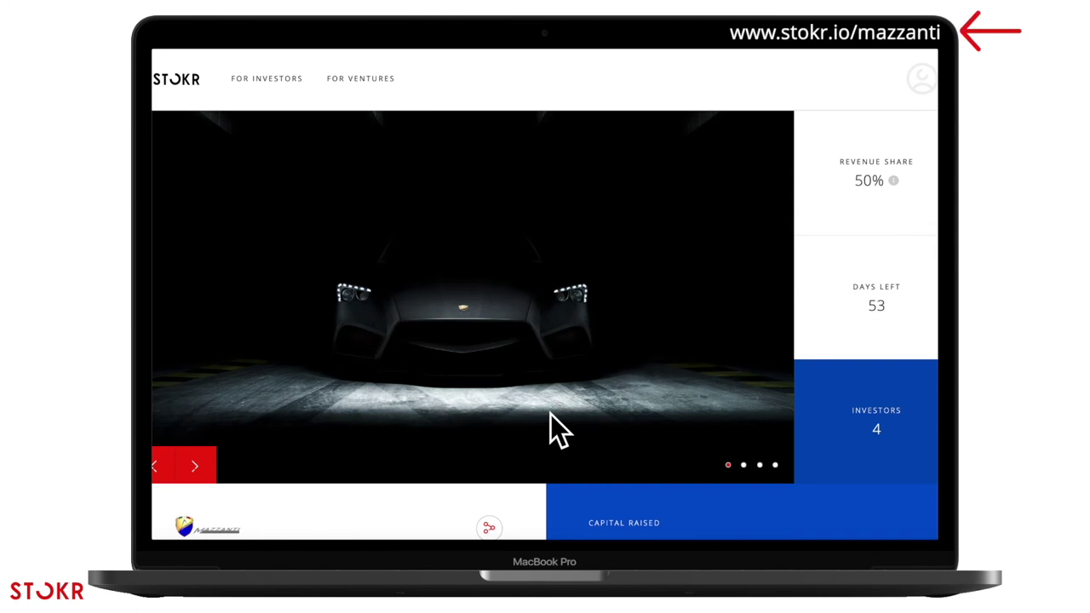
Start a Mazzanti investment paid in euro and proceed to the amount step
{"action": "scroll", "coordinate": [550, 414], "scroll_direction": "down", "scroll_amount": 4}
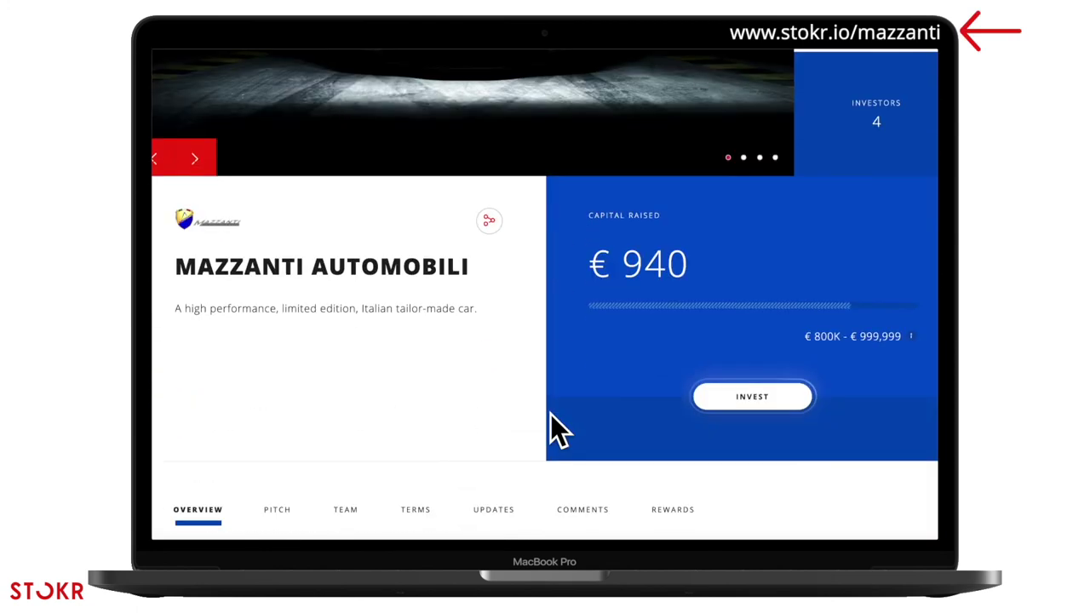
{"action": "scroll", "coordinate": [551, 414], "scroll_direction": "down", "scroll_amount": 1}
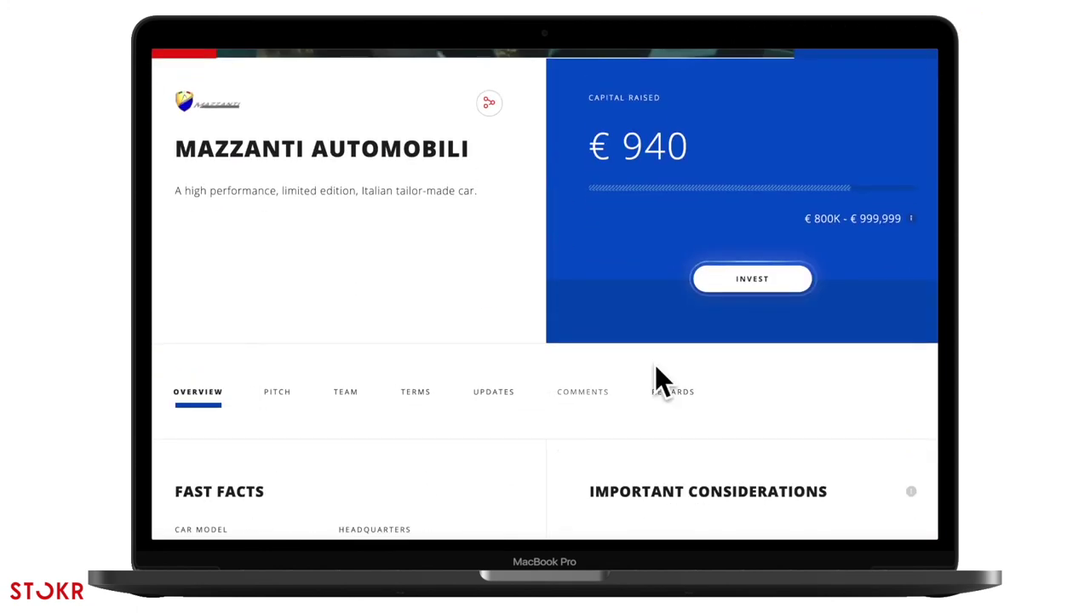
{"action": "left_click", "coordinate": [743, 285]}
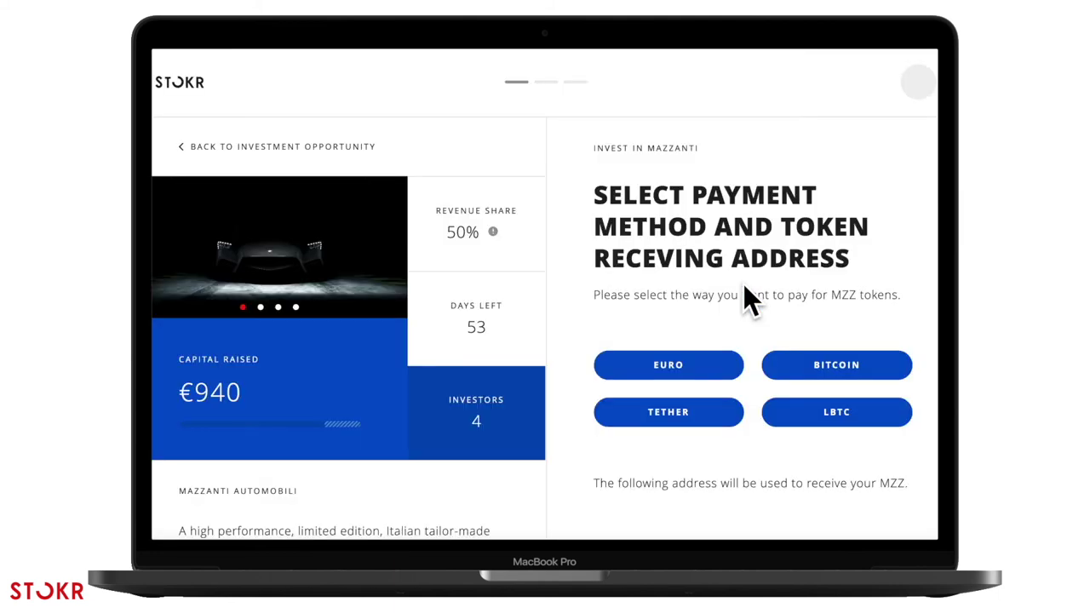
{"action": "scroll", "coordinate": [723, 284], "scroll_direction": "down", "scroll_amount": 1}
{"action": "left_click", "coordinate": [700, 282]}
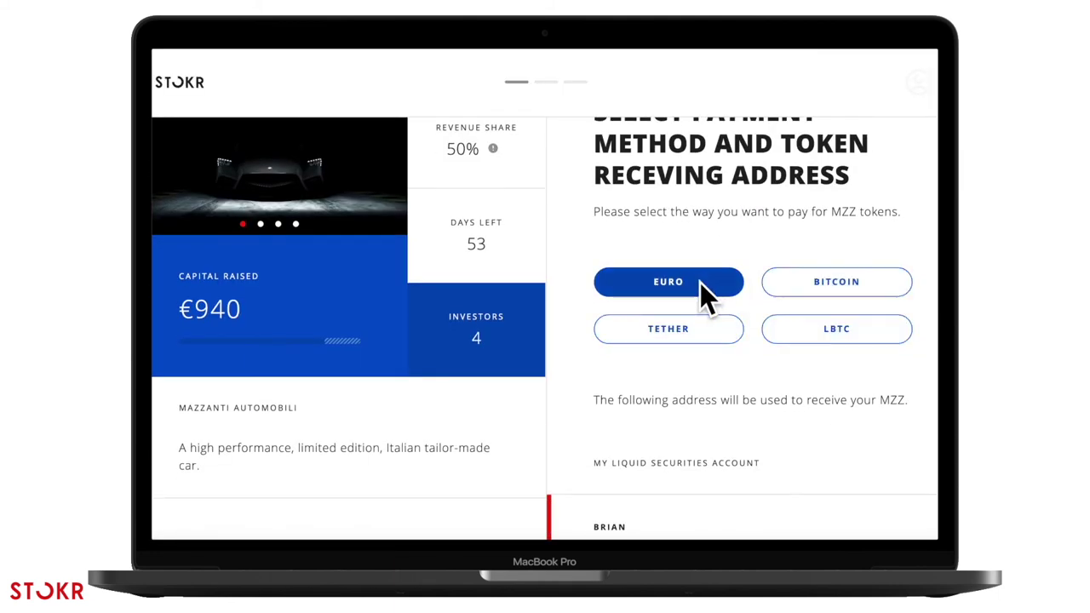
{"action": "scroll", "coordinate": [700, 282], "scroll_direction": "down", "scroll_amount": 2}
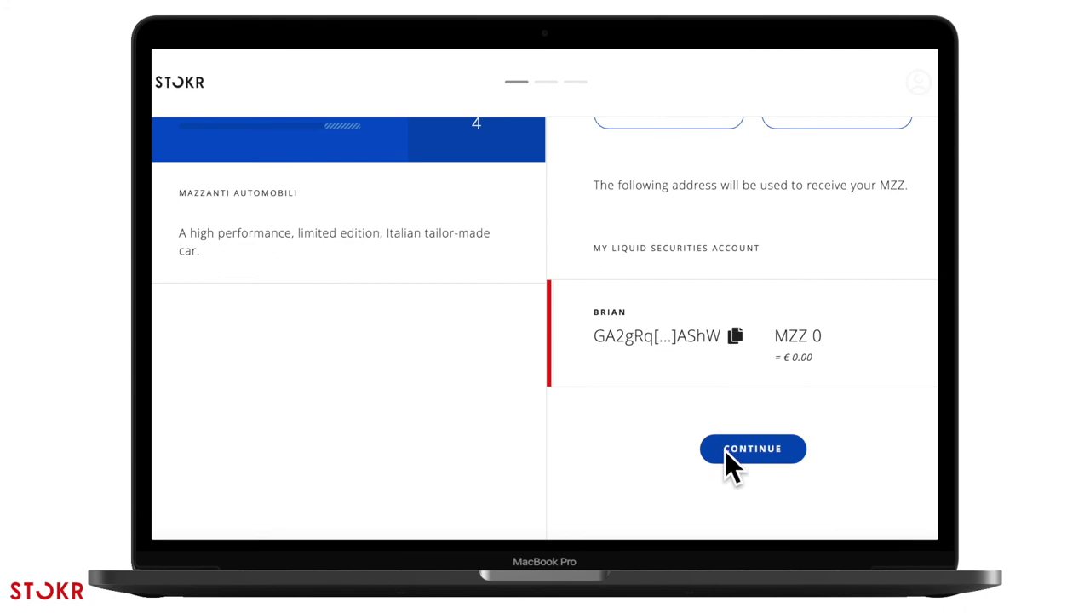
{"action": "left_click", "coordinate": [744, 460]}
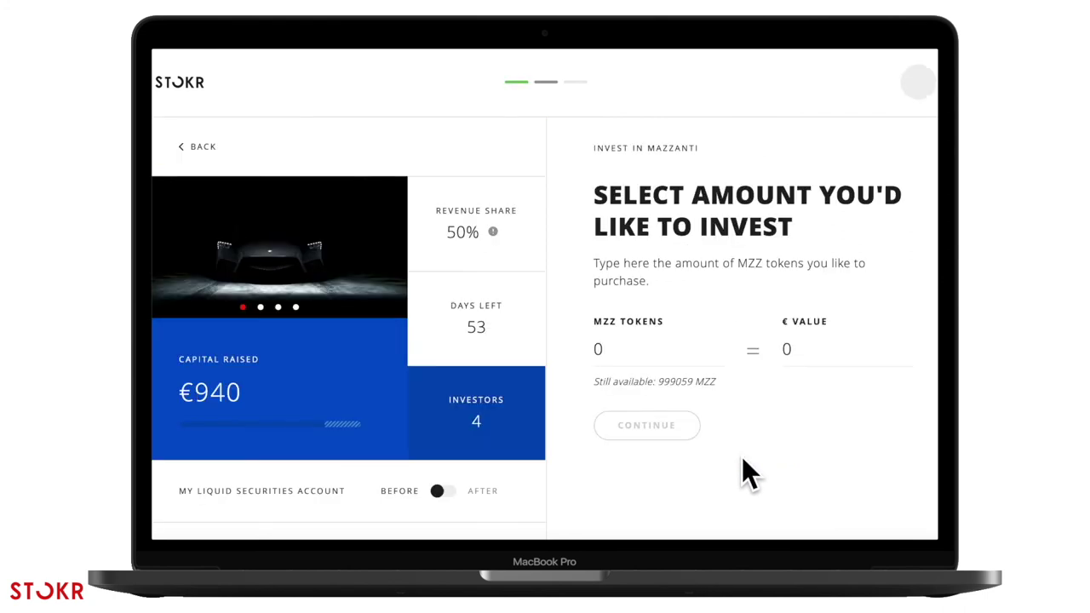
Replace the default 0 with 50 MZZ tokens (€50.00)
{"action": "left_click", "coordinate": [646, 362]}
{"action": "key", "text": "BackSpace"}
{"action": "type", "text": "5"}
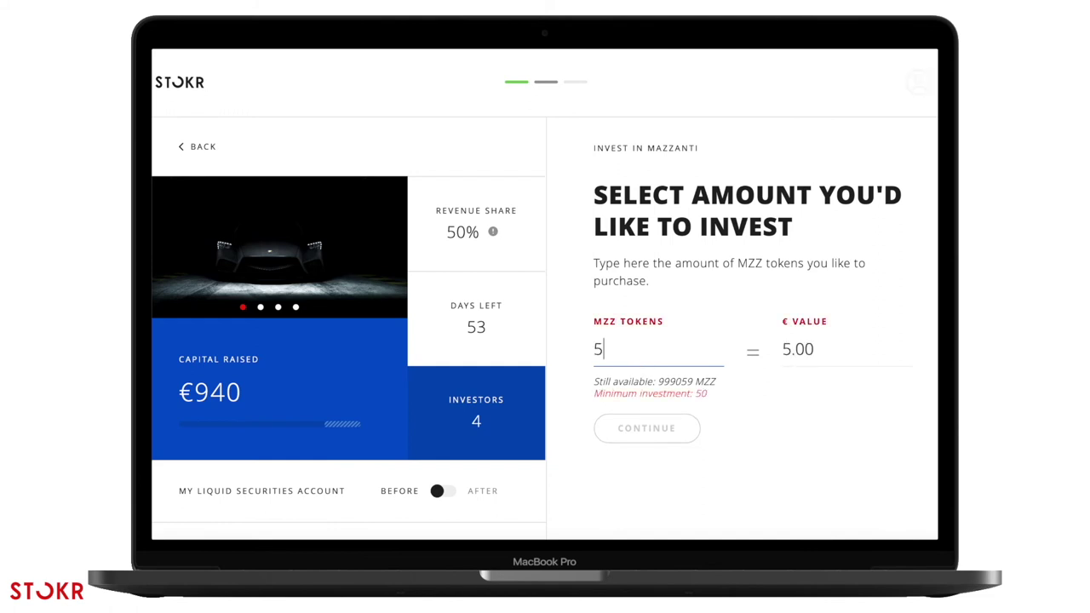
{"action": "type", "text": "0"}
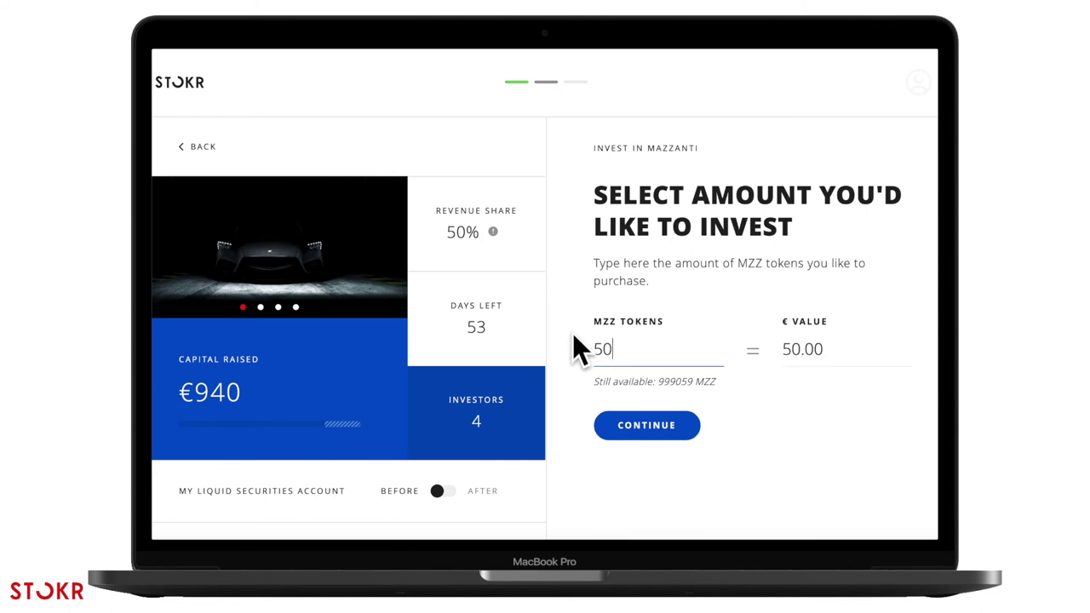
Compare the account balance before and after purchase, then proceed to the confirmation step
{"action": "scroll", "coordinate": [573, 336], "scroll_direction": "down", "scroll_amount": 1}
{"action": "scroll", "coordinate": [572, 334], "scroll_direction": "down", "scroll_amount": 1}
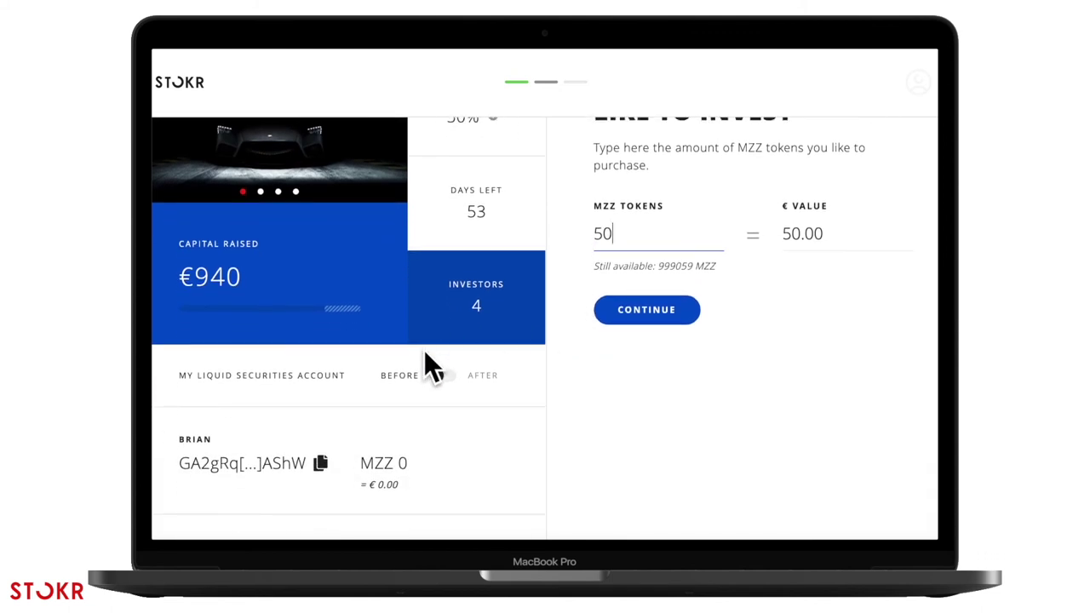
{"action": "left_click", "coordinate": [437, 376]}
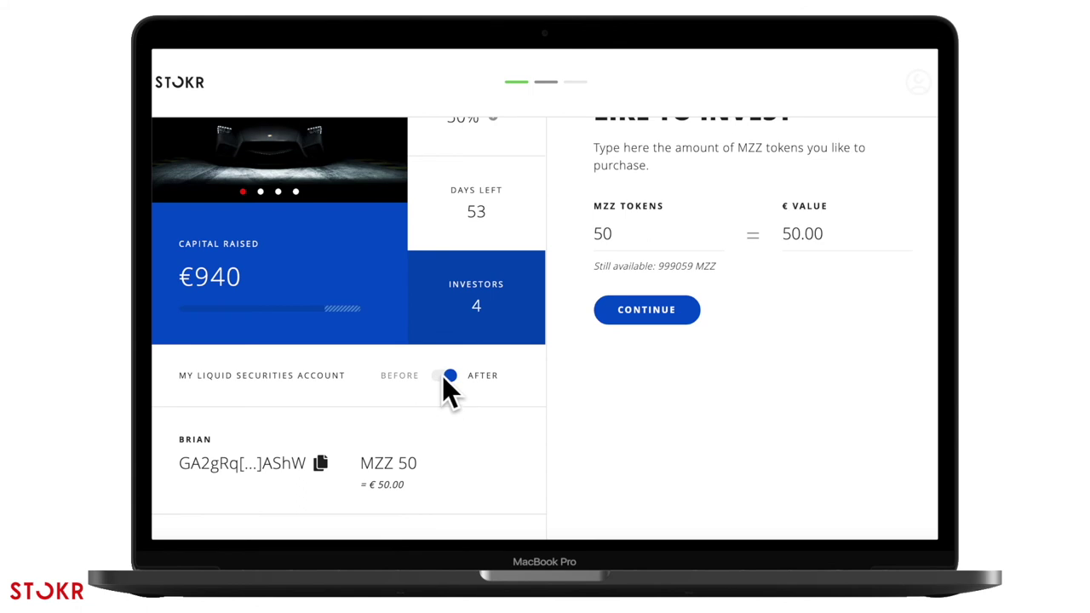
{"action": "left_click", "coordinate": [443, 377]}
{"action": "left_click", "coordinate": [444, 376]}
{"action": "left_click", "coordinate": [451, 380]}
{"action": "left_click", "coordinate": [646, 309]}
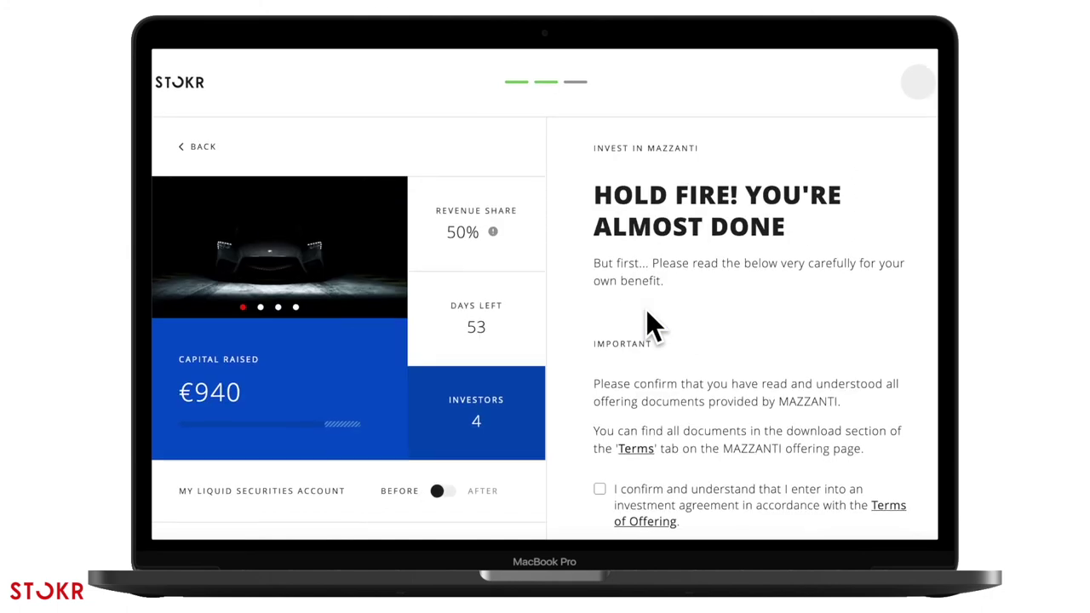
Confirm reading the offering documents, acknowledge the risk warning, and submit the €50.00 order
{"action": "scroll", "coordinate": [592, 379], "scroll_direction": "down", "scroll_amount": 2}
{"action": "scroll", "coordinate": [590, 370], "scroll_direction": "down", "scroll_amount": 1}
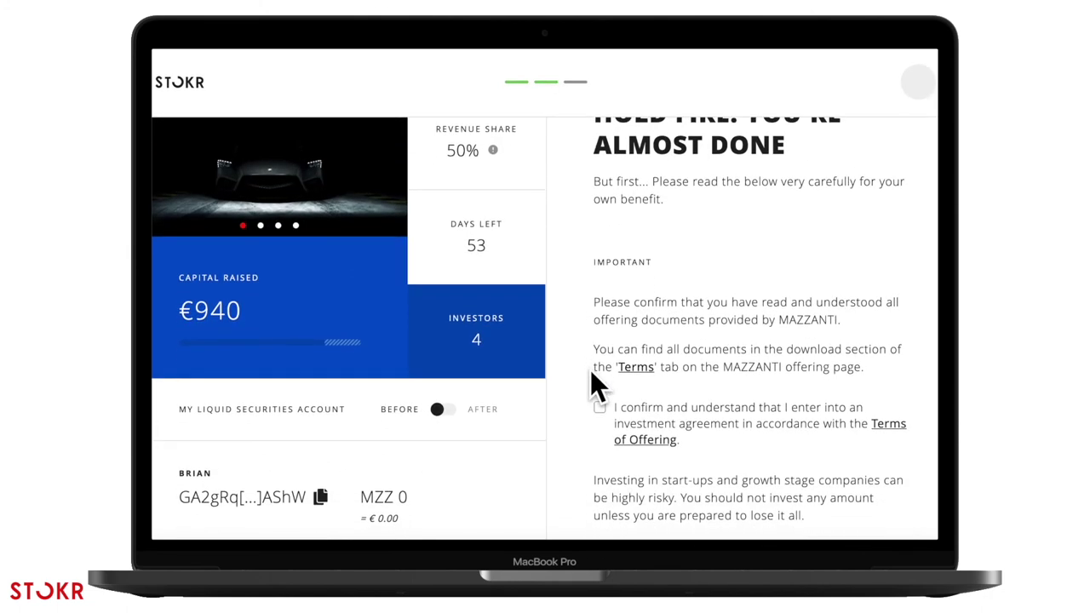
{"action": "left_click", "coordinate": [600, 407]}
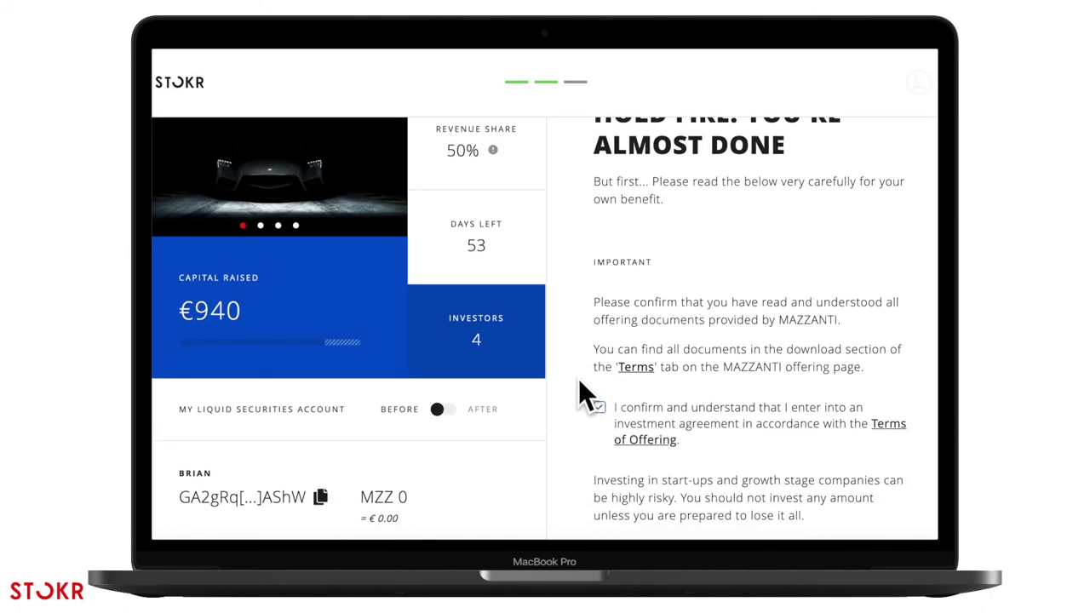
{"action": "scroll", "coordinate": [586, 375], "scroll_direction": "down", "scroll_amount": 3}
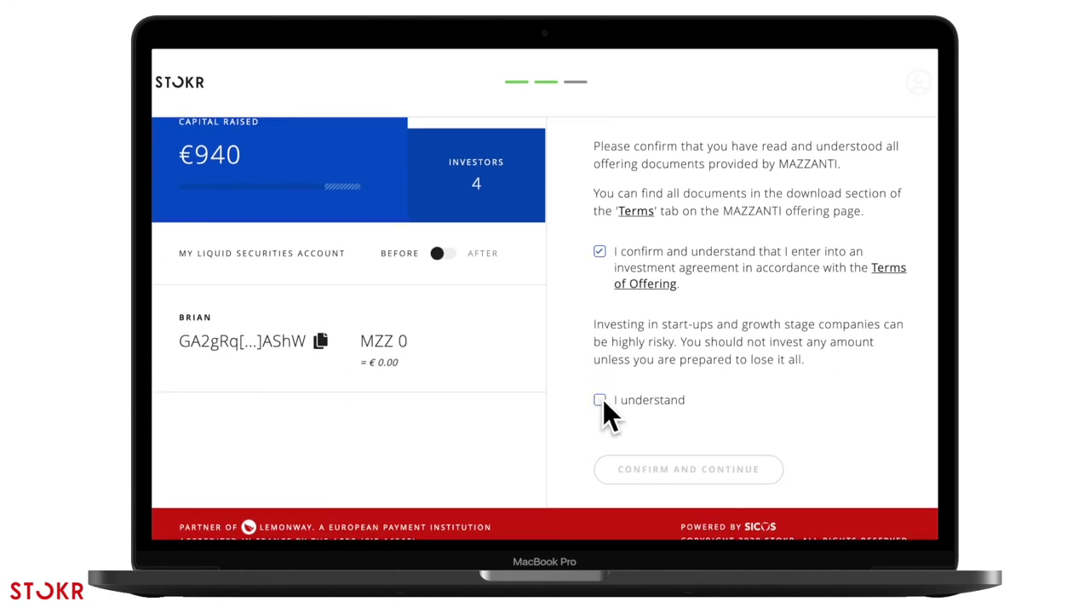
{"action": "left_click", "coordinate": [601, 400]}
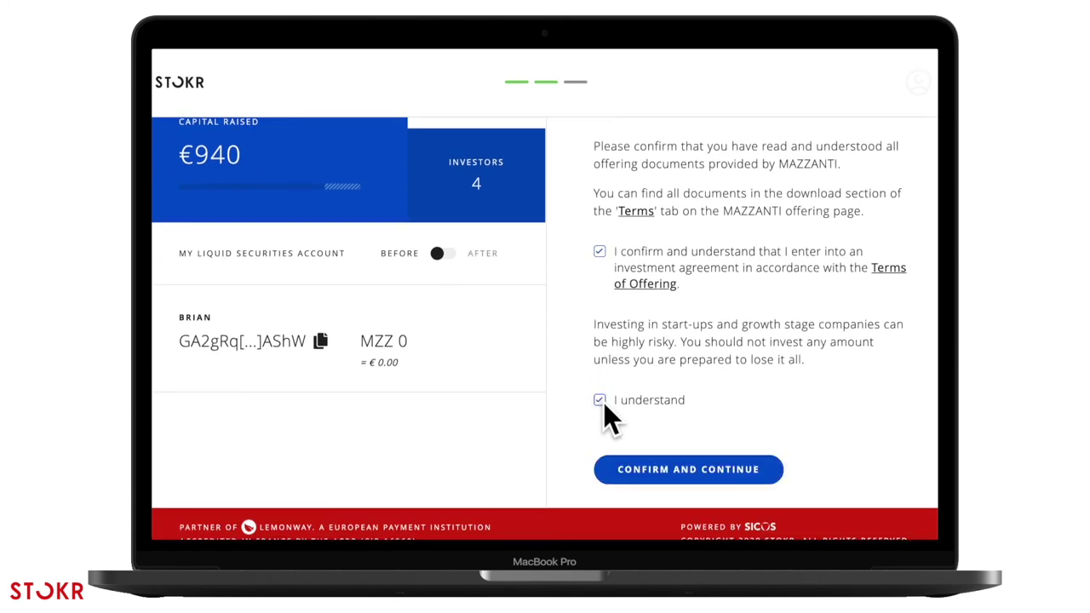
{"action": "left_click", "coordinate": [630, 473]}
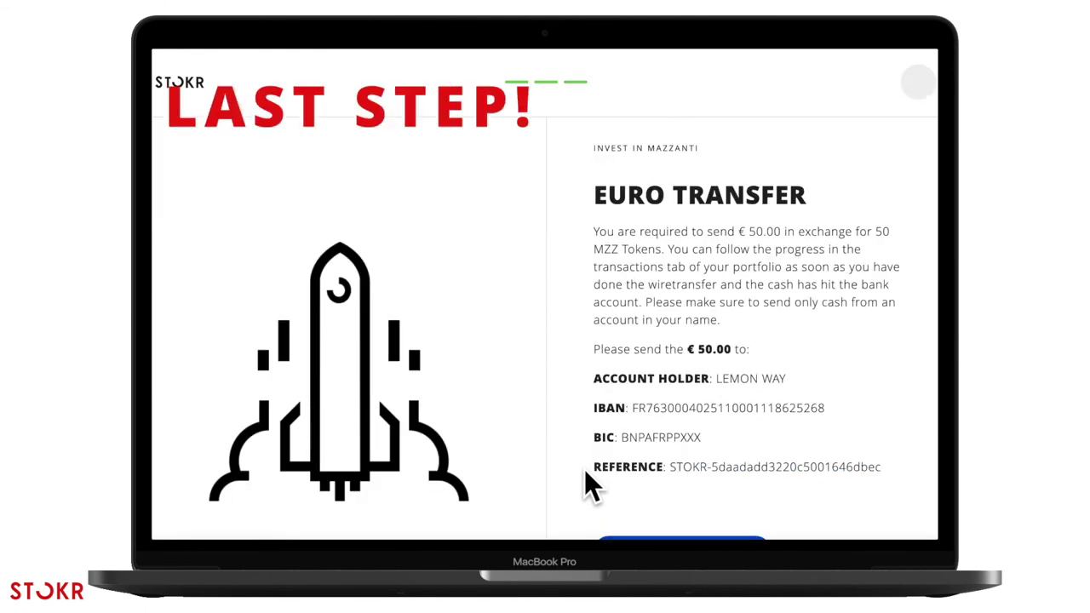
{"action": "scroll", "coordinate": [585, 475], "scroll_direction": "down", "scroll_amount": 1}
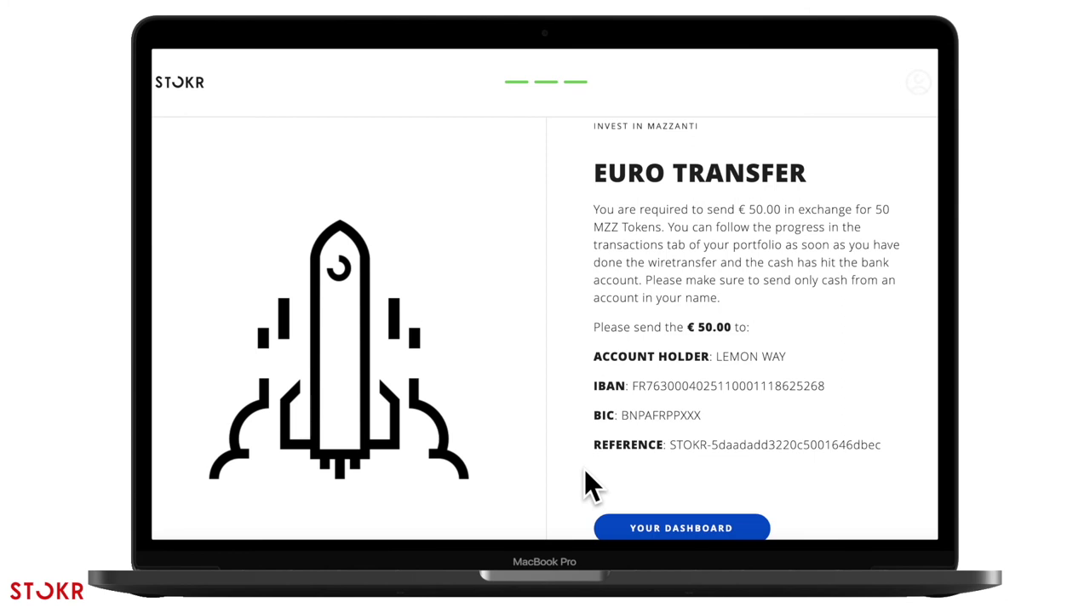
{"action": "scroll", "coordinate": [585, 474], "scroll_direction": "down", "scroll_amount": 1}
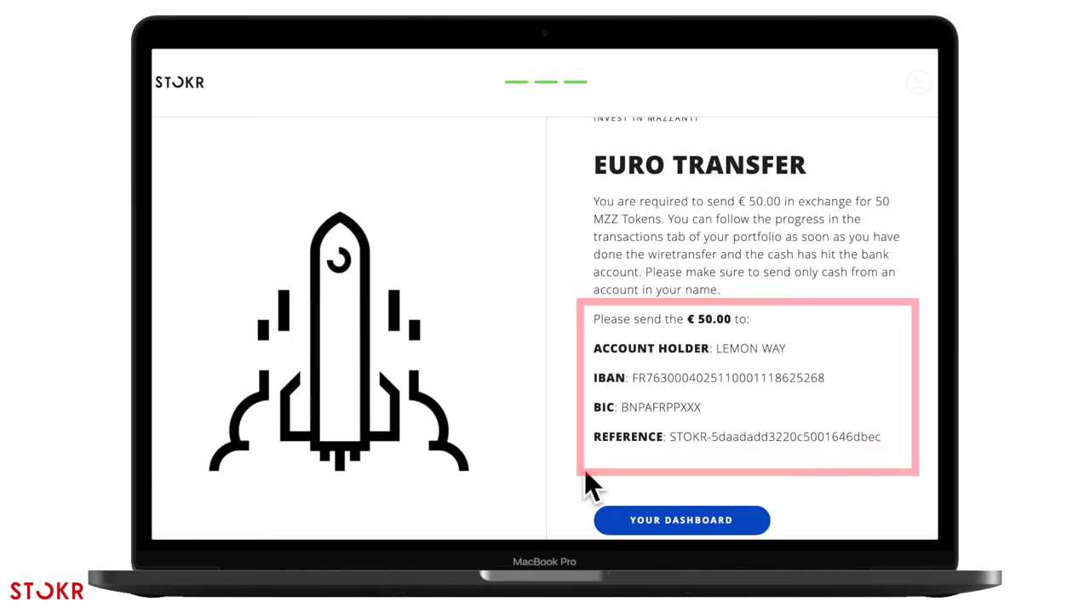
{"action": "scroll", "coordinate": [584, 469], "scroll_direction": "up", "scroll_amount": 1}
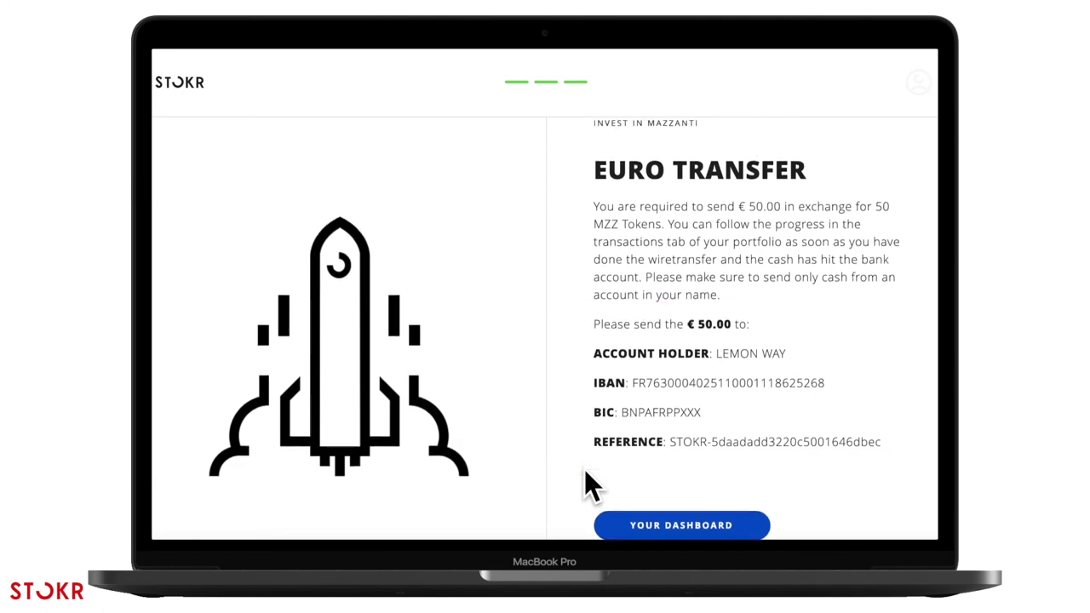
{"action": "scroll", "coordinate": [584, 469], "scroll_direction": "down", "scroll_amount": 1}
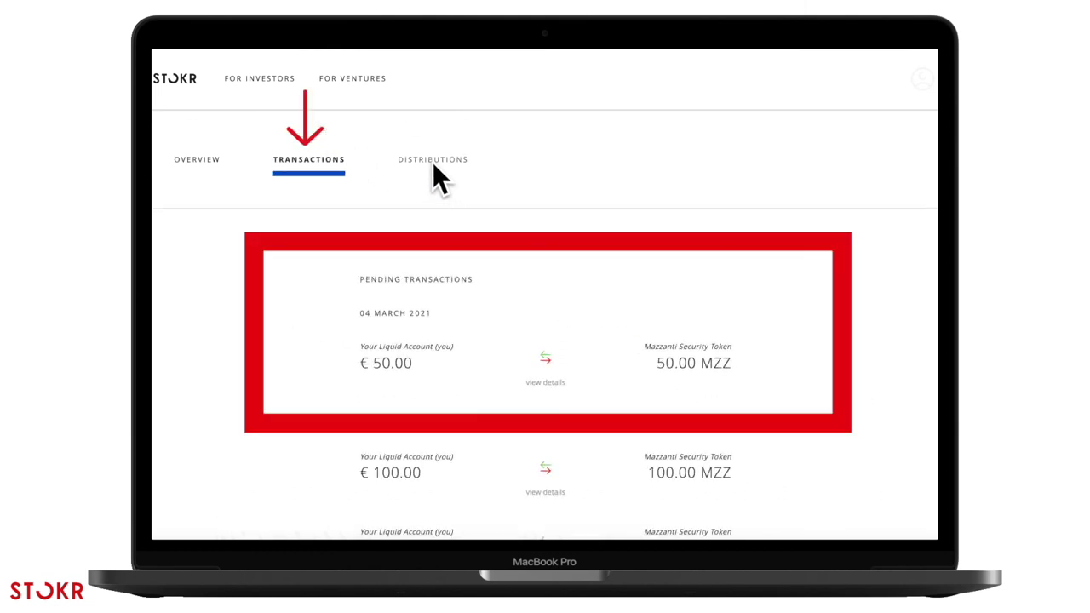
Check the pending €50.00 / 50.00 MZZ transaction, then view the €149.86 total investment overview
{"action": "scroll", "coordinate": [392, 174], "scroll_direction": "down", "scroll_amount": 1}
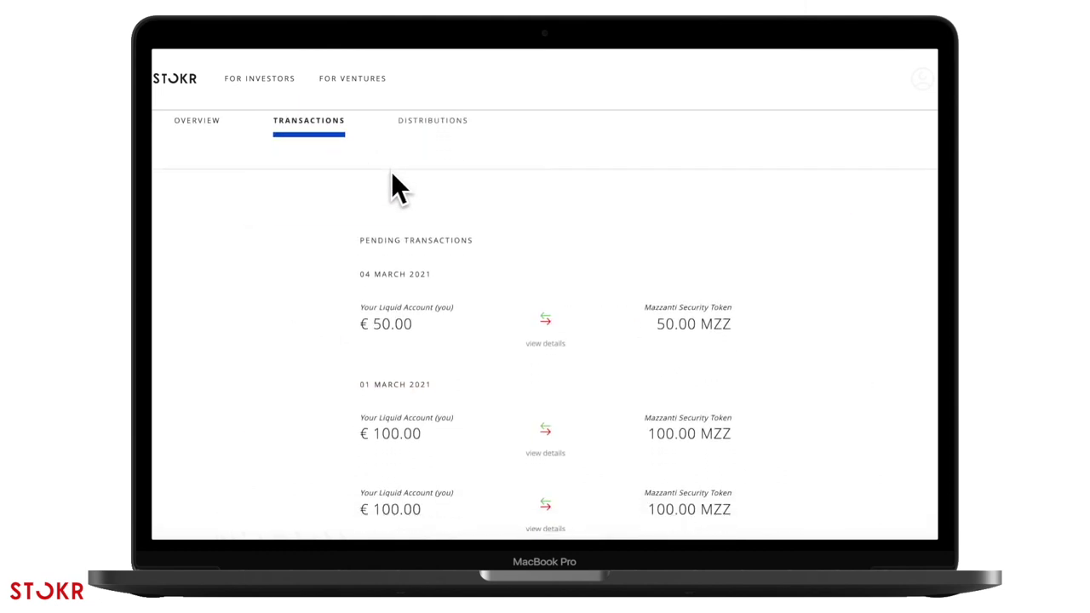
{"action": "scroll", "coordinate": [391, 183], "scroll_direction": "down", "scroll_amount": 2}
{"action": "scroll", "coordinate": [390, 183], "scroll_direction": "up", "scroll_amount": 2}
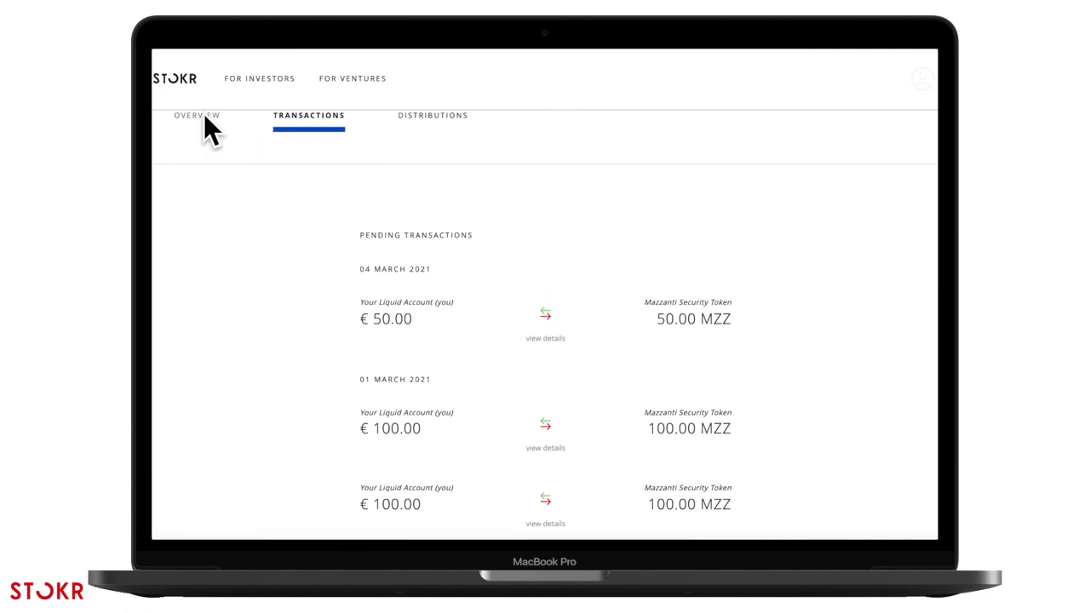
{"action": "left_click", "coordinate": [204, 116]}
{"action": "left_click", "coordinate": [306, 167]}
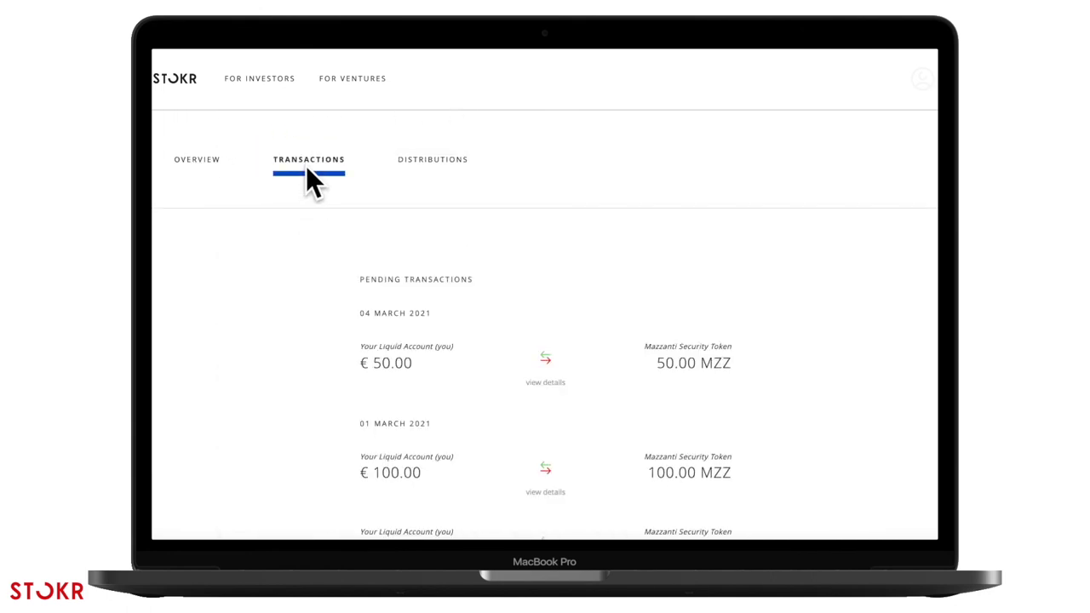
{"action": "scroll", "coordinate": [306, 165], "scroll_direction": "up", "scroll_amount": 5}
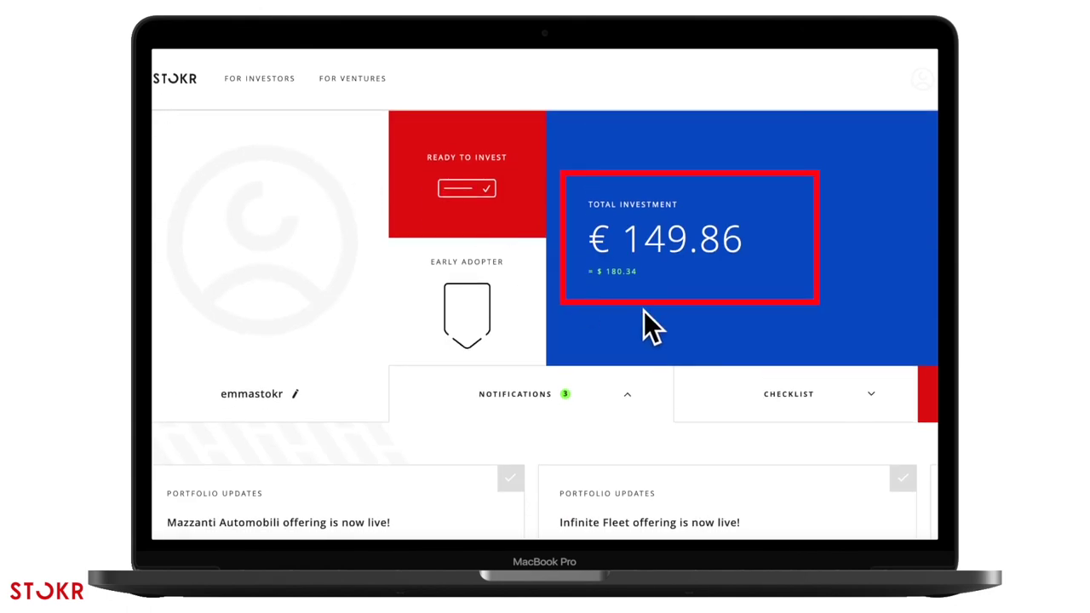